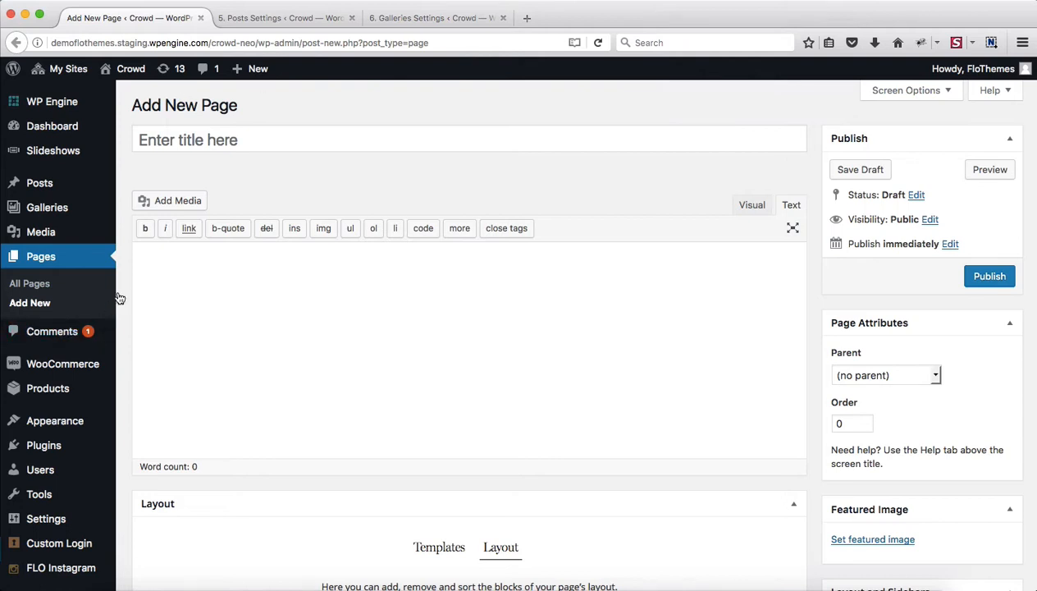
Step: Check in the new page's screen options that the Layout box is enabled, and look over the Layout section
{"action": "scroll", "coordinate": [443, 249], "scroll_direction": "down", "scroll_amount": 5}
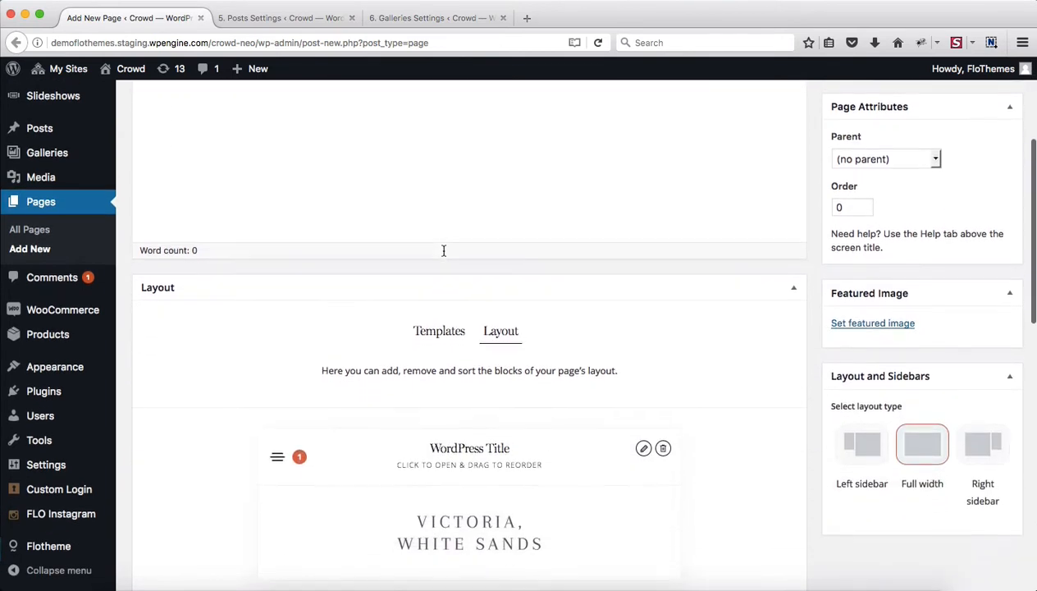
{"action": "scroll", "coordinate": [681, 243], "scroll_direction": "down", "scroll_amount": 2}
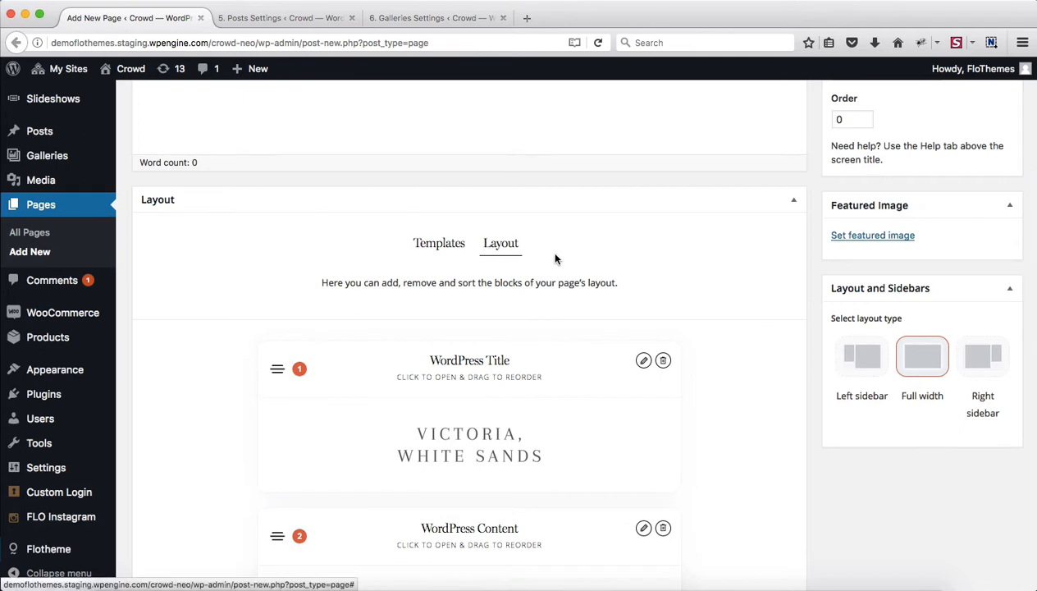
{"action": "scroll", "coordinate": [550, 250], "scroll_direction": "up", "scroll_amount": 7}
{"action": "left_click", "coordinate": [902, 92]}
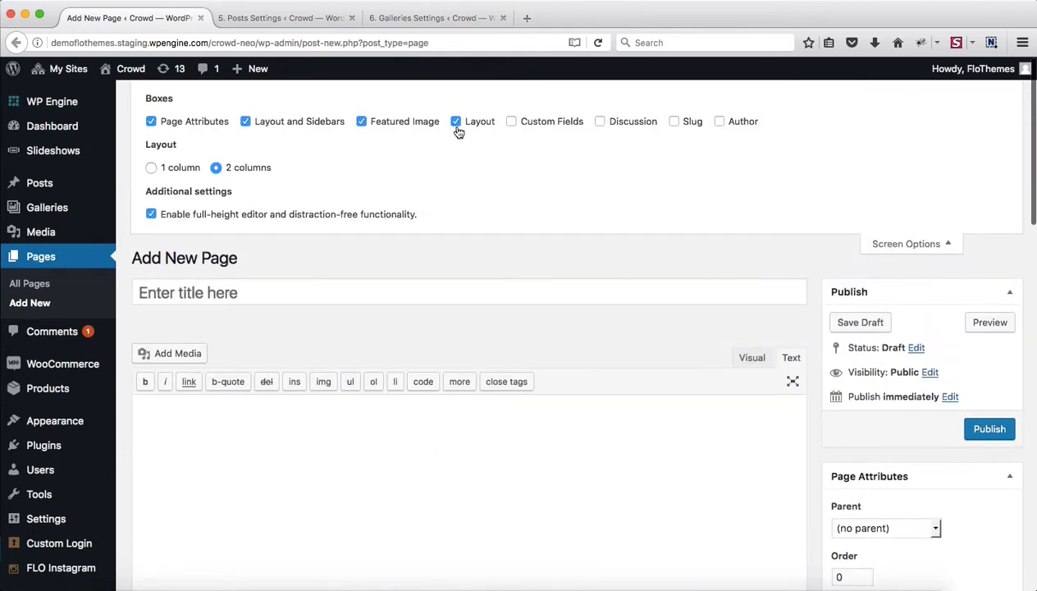
{"action": "left_click", "coordinate": [914, 246]}
{"action": "scroll", "coordinate": [599, 291], "scroll_direction": "down", "scroll_amount": 5}
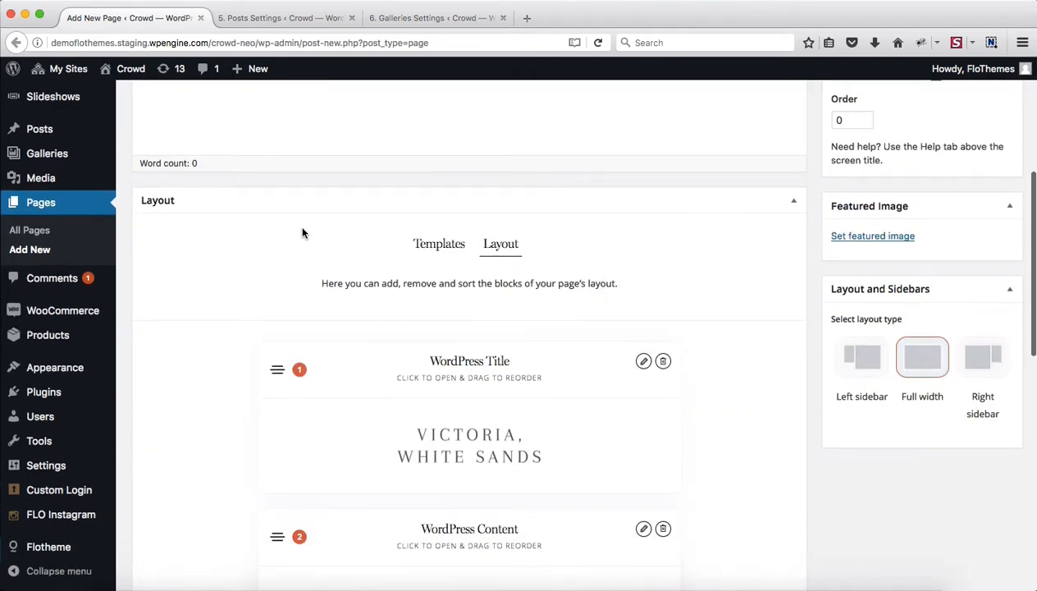
{"action": "scroll", "coordinate": [328, 230], "scroll_direction": "down", "scroll_amount": 4}
{"action": "scroll", "coordinate": [586, 379], "scroll_direction": "up", "scroll_amount": 4}
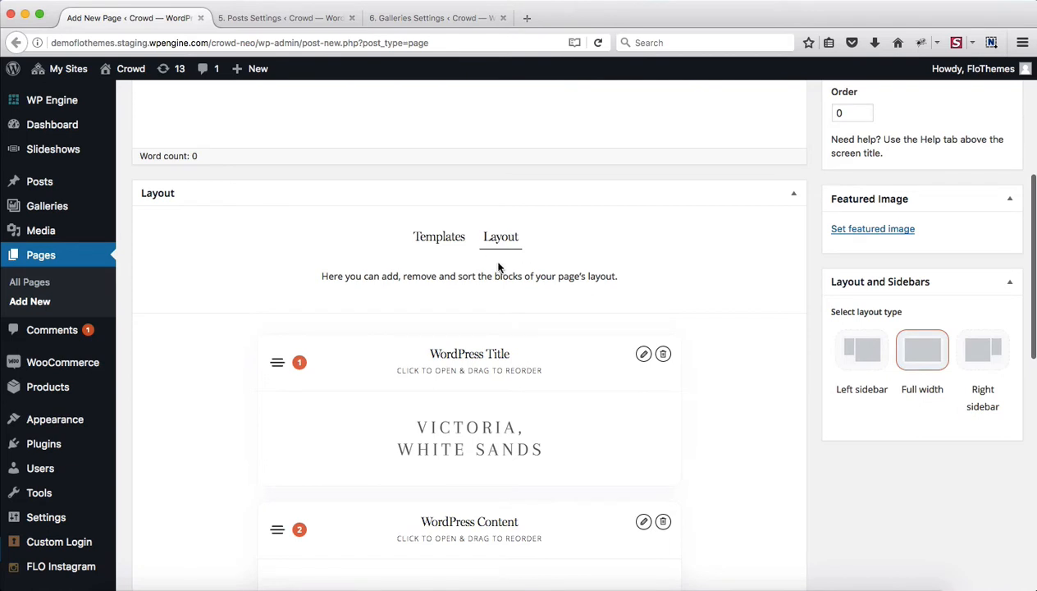
Step: Browse the available layout templates for the page, from About Type A to Listing Type C
{"action": "left_click", "coordinate": [434, 240]}
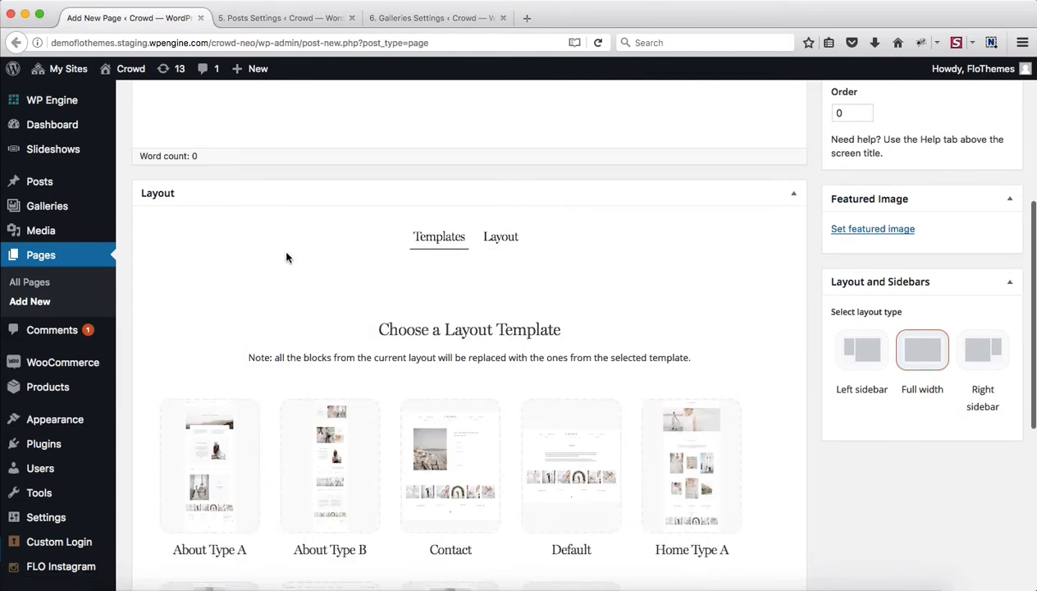
{"action": "scroll", "coordinate": [285, 257], "scroll_direction": "down", "scroll_amount": 3}
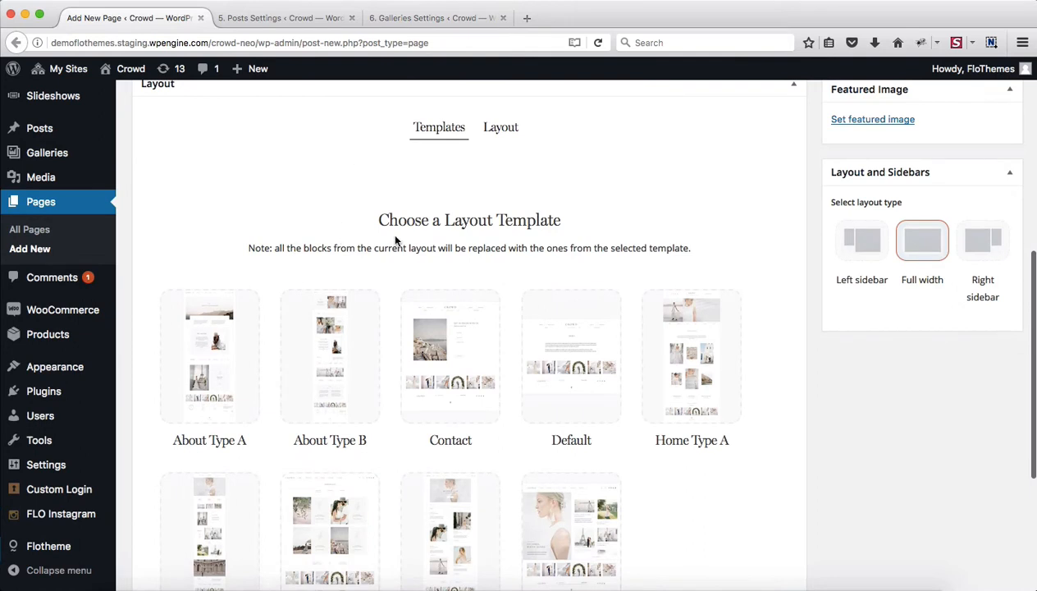
{"action": "scroll", "coordinate": [395, 240], "scroll_direction": "down", "scroll_amount": 1}
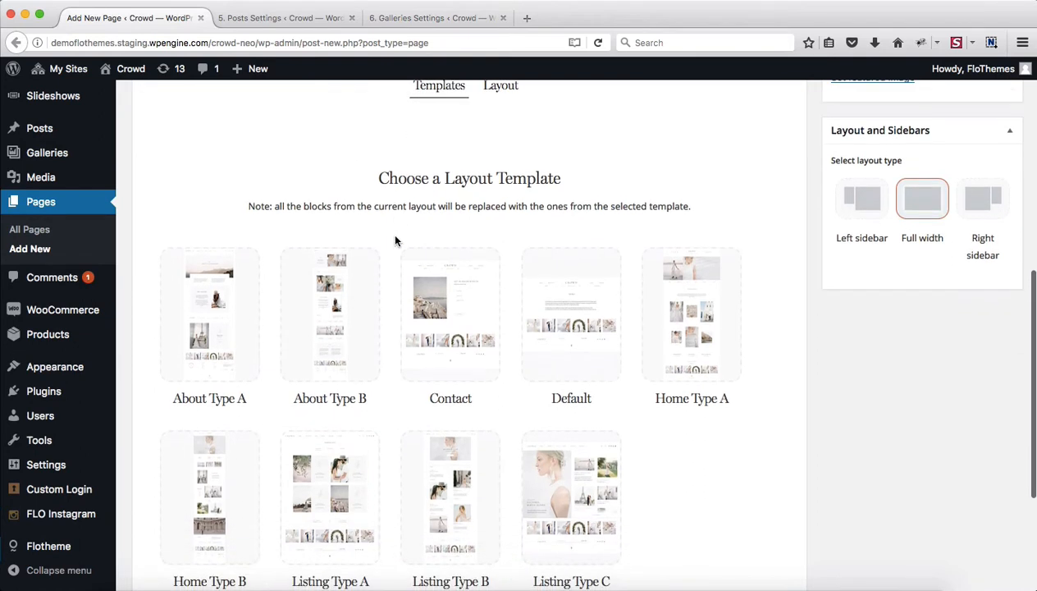
{"action": "scroll", "coordinate": [394, 240], "scroll_direction": "down", "scroll_amount": 1}
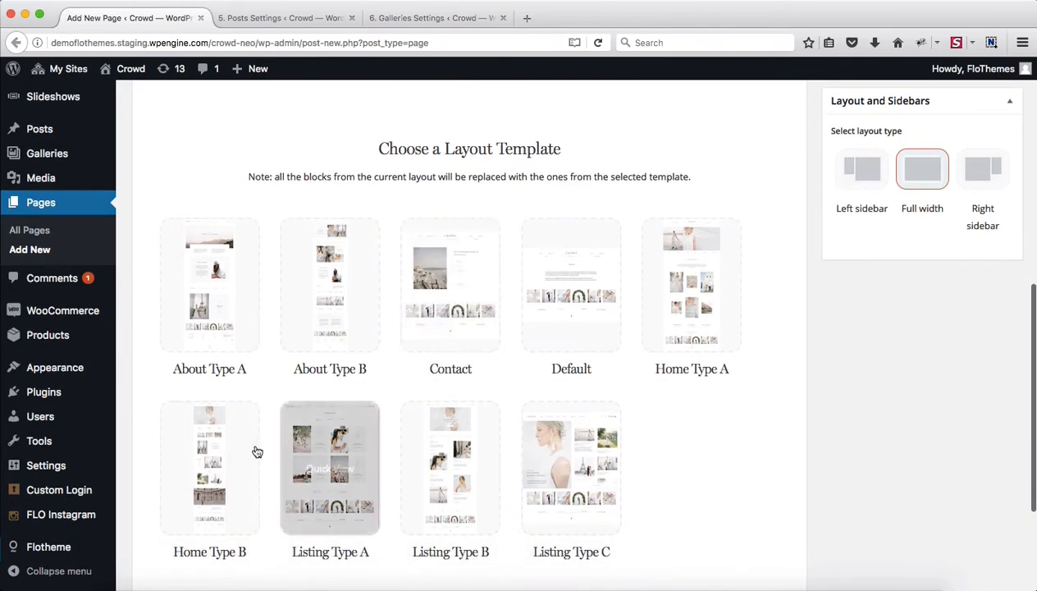
{"action": "mouse_move", "coordinate": [314, 308]}
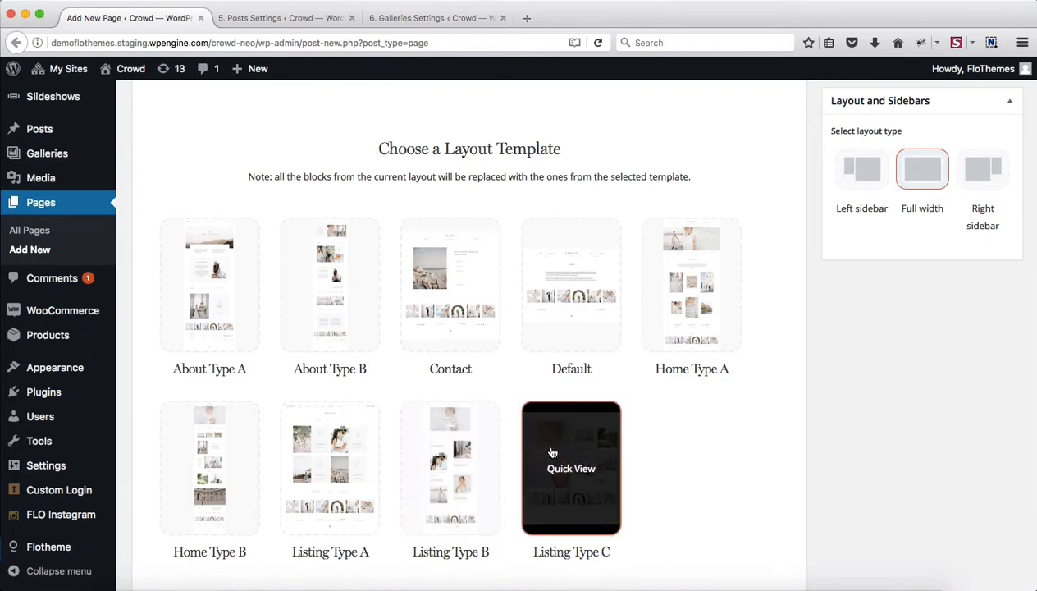
{"action": "scroll", "coordinate": [543, 332], "scroll_direction": "down", "scroll_amount": 1}
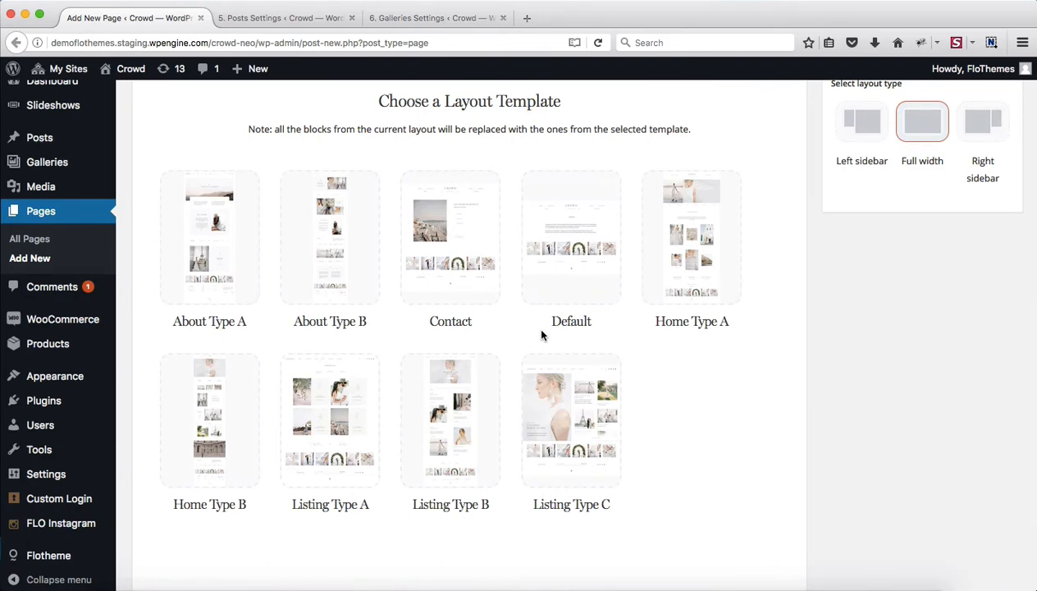
Step: Preview the Home Type A layout template and apply it, accepting replacement of the page's current blocks
{"action": "left_click", "coordinate": [692, 256]}
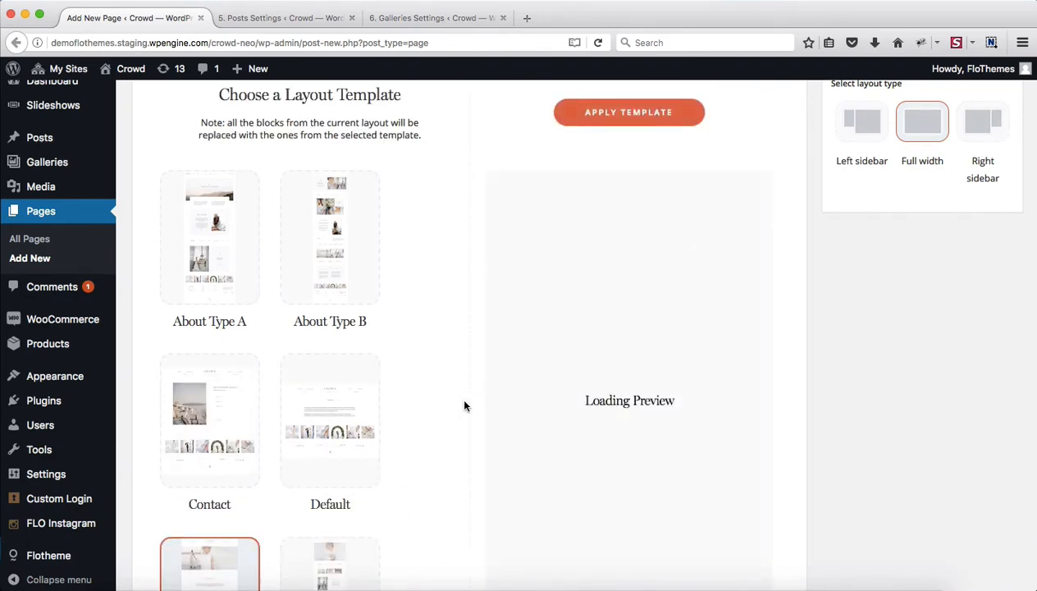
{"action": "scroll", "coordinate": [696, 300], "scroll_direction": "down", "scroll_amount": 1}
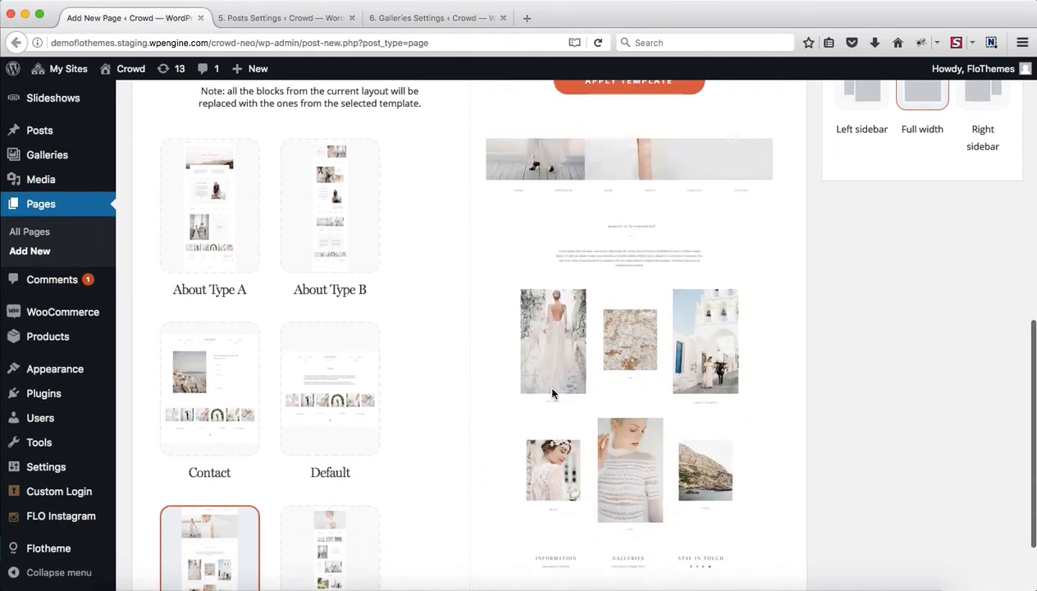
{"action": "scroll", "coordinate": [552, 394], "scroll_direction": "up", "scroll_amount": 3}
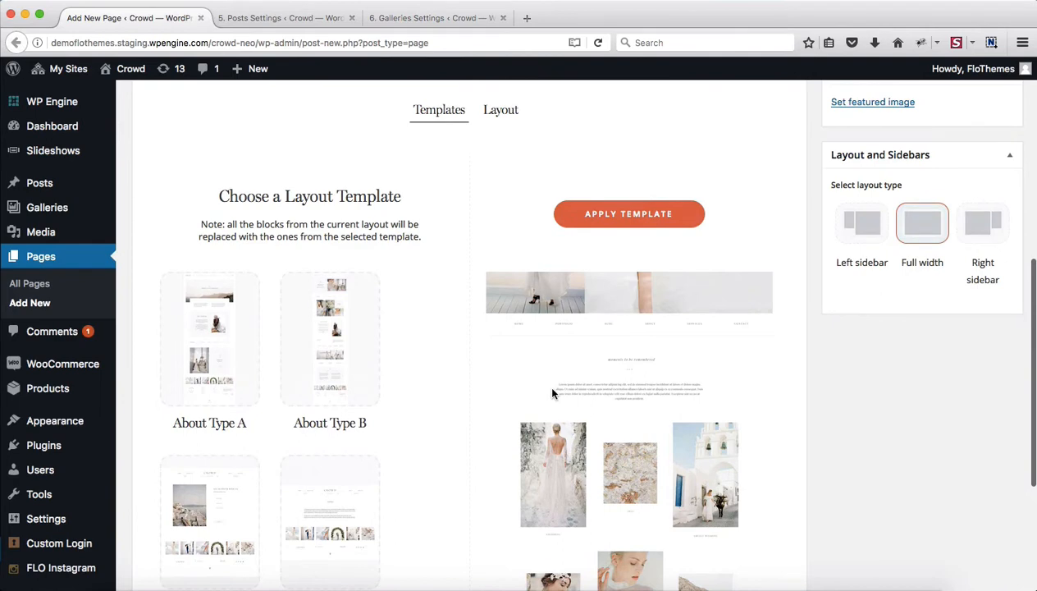
{"action": "scroll", "coordinate": [552, 393], "scroll_direction": "up", "scroll_amount": 5}
{"action": "scroll", "coordinate": [761, 347], "scroll_direction": "down", "scroll_amount": 8}
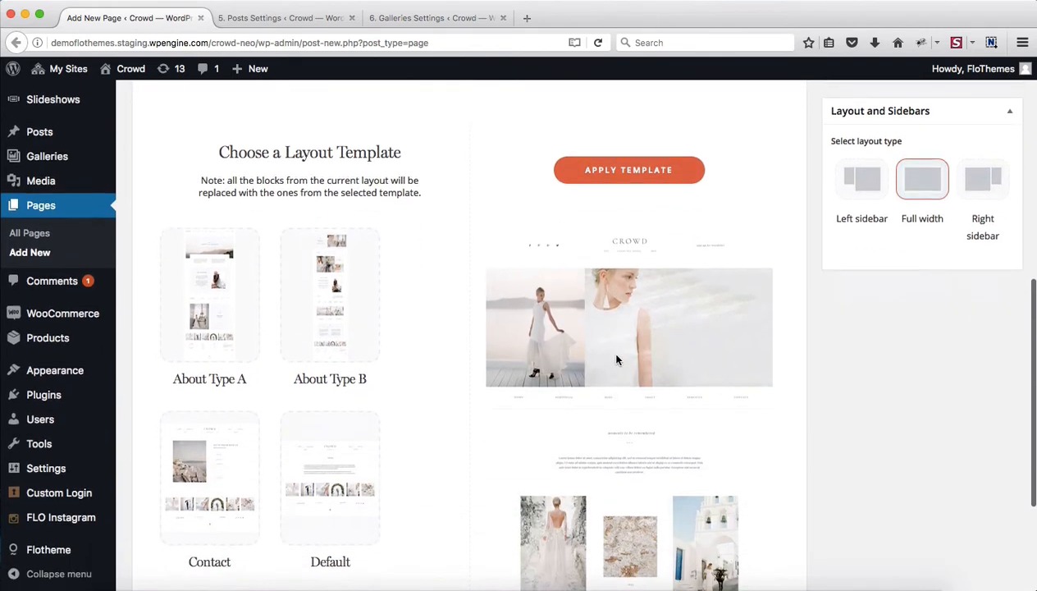
{"action": "scroll", "coordinate": [760, 347], "scroll_direction": "down", "scroll_amount": 3}
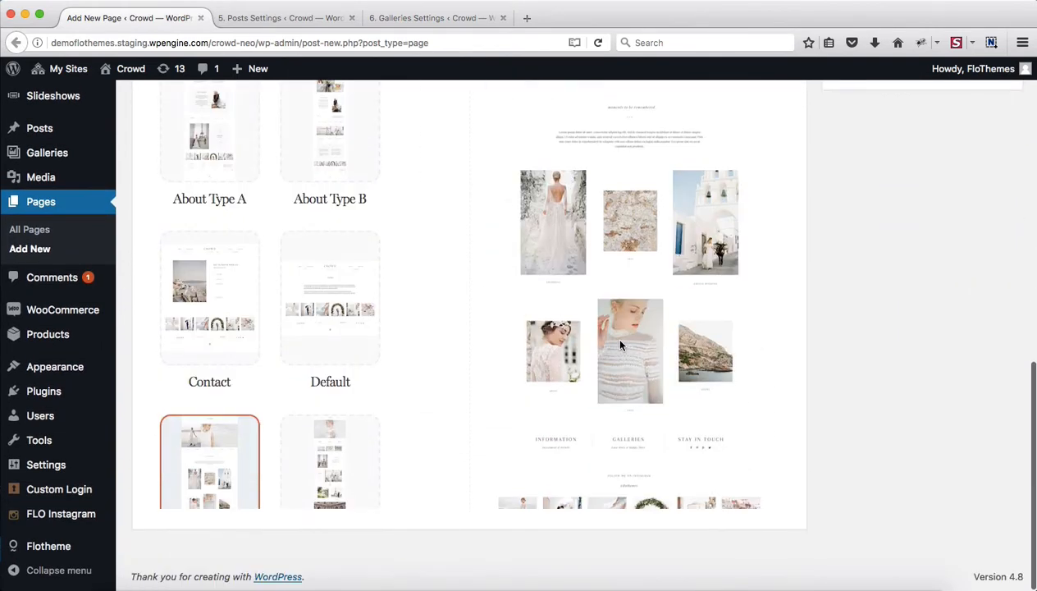
{"action": "scroll", "coordinate": [620, 342], "scroll_direction": "up", "scroll_amount": 8}
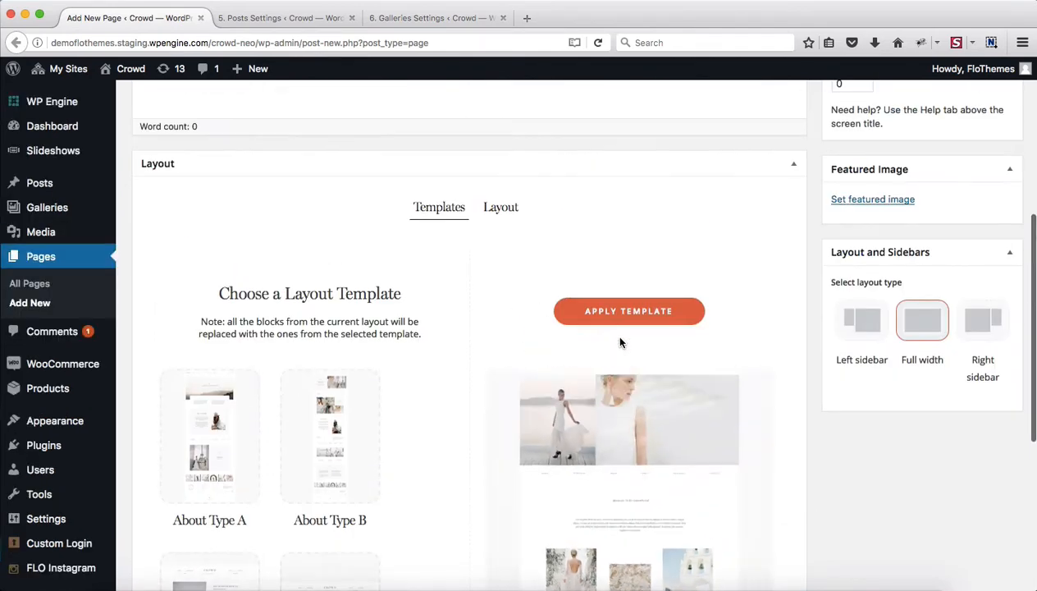
{"action": "left_click", "coordinate": [615, 316]}
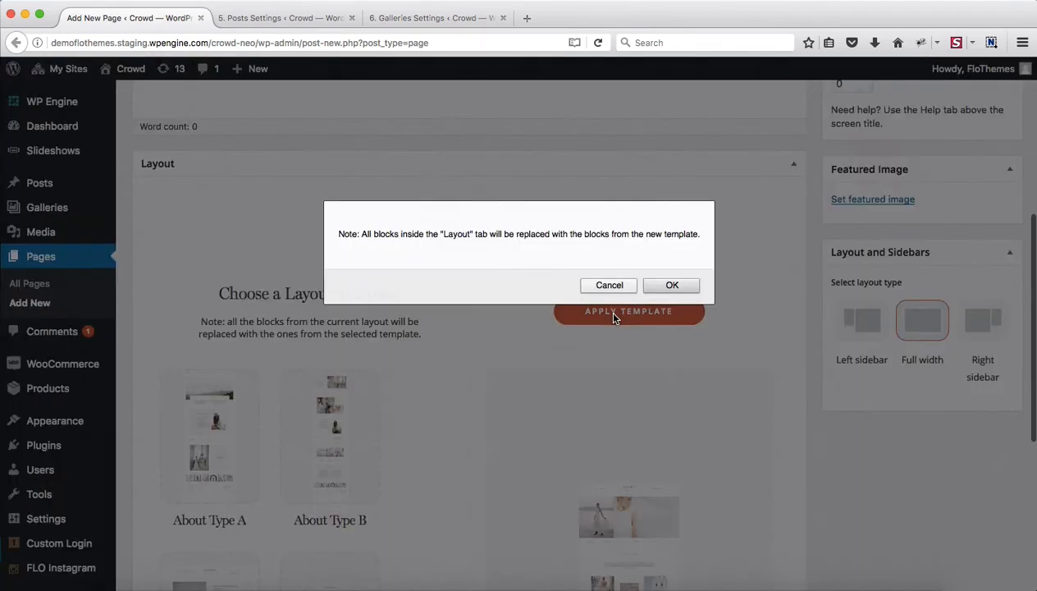
{"action": "left_click", "coordinate": [686, 284]}
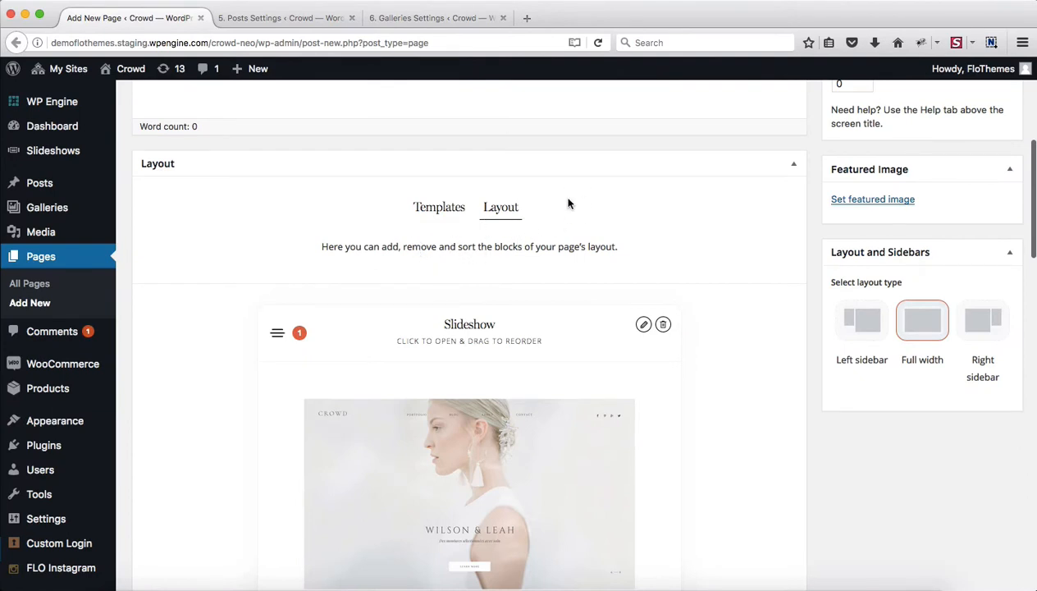
Step: Review the blocks of the applied template, from the Slideshow down to the Footer Placeholder
{"action": "scroll", "coordinate": [480, 219], "scroll_direction": "down", "scroll_amount": 5}
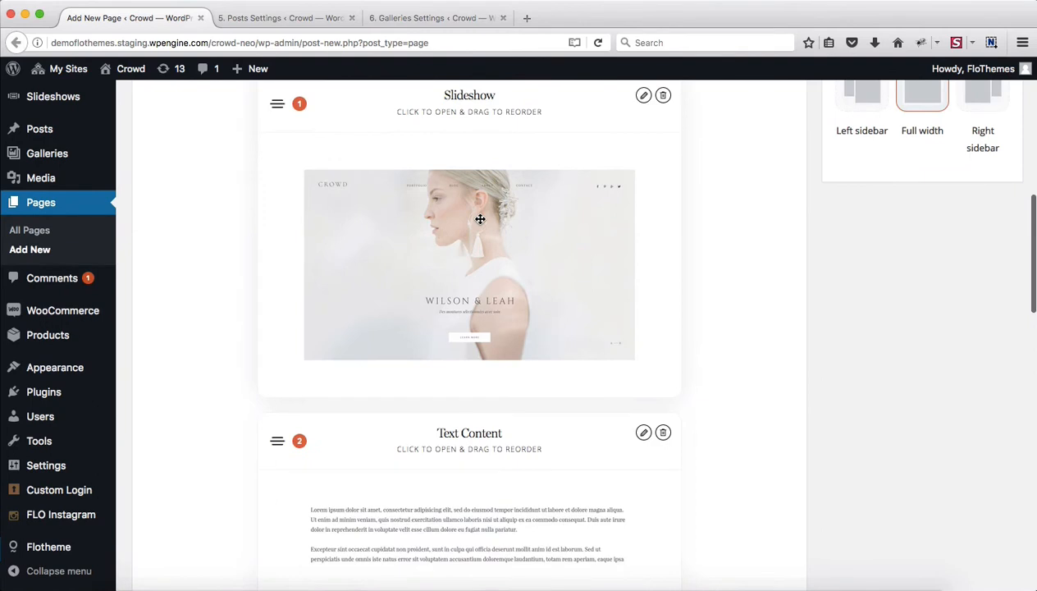
{"action": "scroll", "coordinate": [480, 219], "scroll_direction": "down", "scroll_amount": 3}
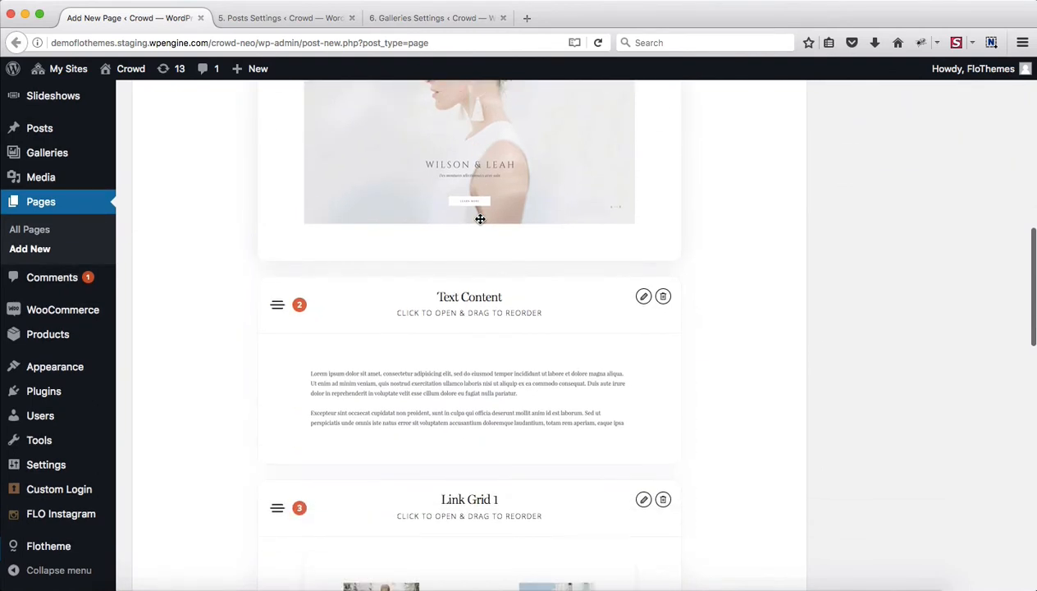
{"action": "scroll", "coordinate": [480, 219], "scroll_direction": "up", "scroll_amount": 4}
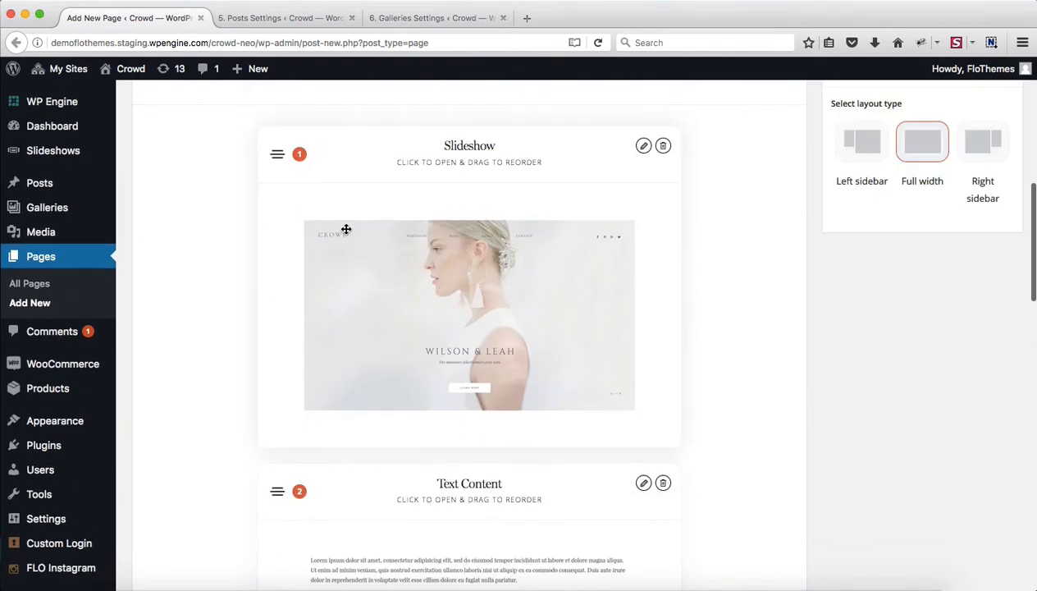
{"action": "scroll", "coordinate": [319, 242], "scroll_direction": "down", "scroll_amount": 8}
{"action": "scroll", "coordinate": [320, 244], "scroll_direction": "up", "scroll_amount": 6}
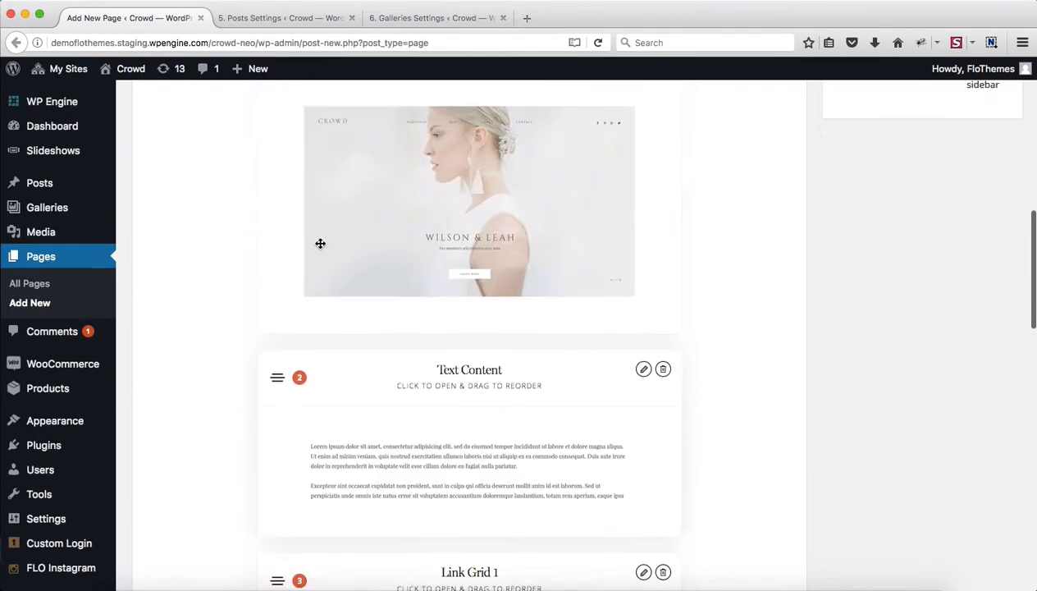
{"action": "scroll", "coordinate": [320, 244], "scroll_direction": "up", "scroll_amount": 1}
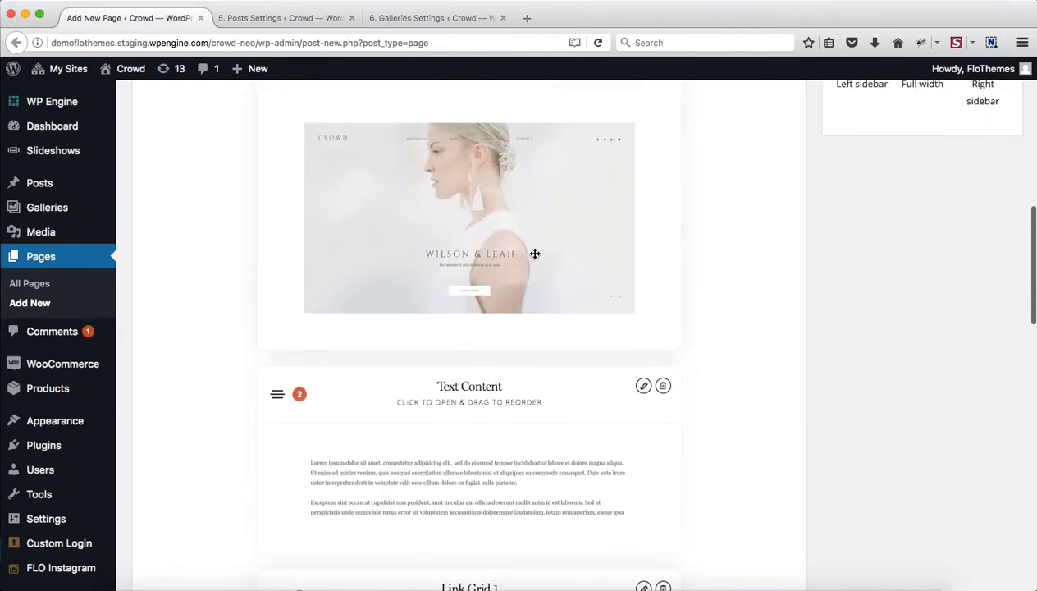
{"action": "scroll", "coordinate": [535, 254], "scroll_direction": "down", "scroll_amount": 8}
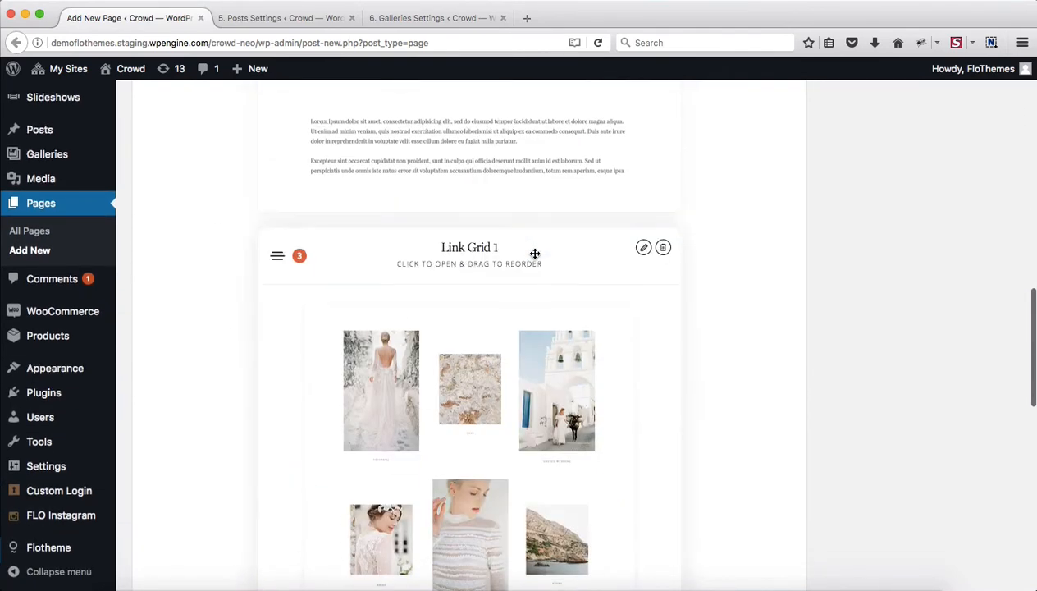
{"action": "scroll", "coordinate": [534, 253], "scroll_direction": "down", "scroll_amount": 10}
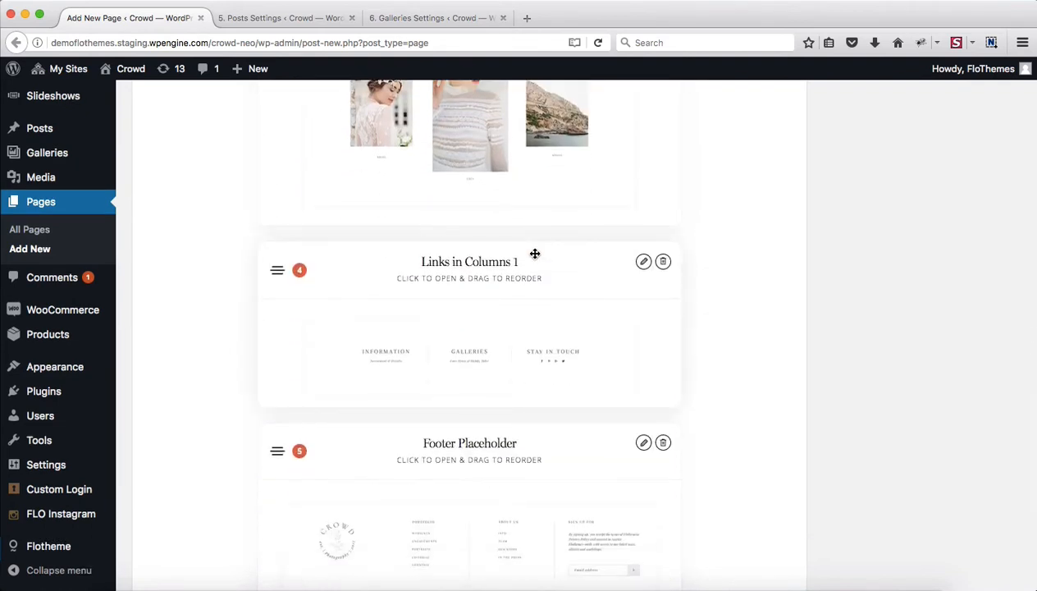
{"action": "scroll", "coordinate": [534, 253], "scroll_direction": "down", "scroll_amount": 3}
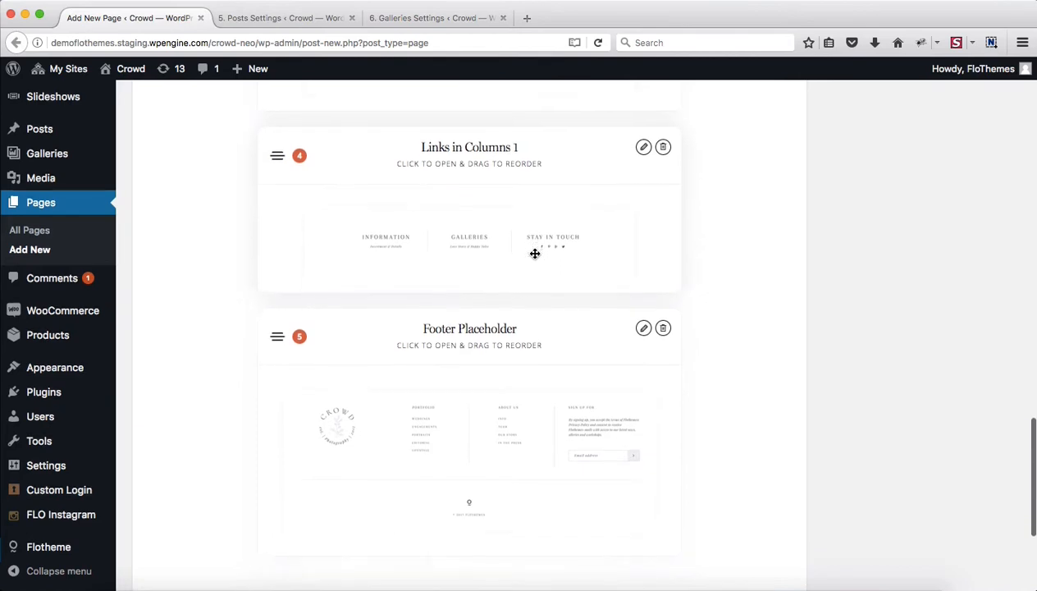
{"action": "scroll", "coordinate": [535, 253], "scroll_direction": "up", "scroll_amount": 16}
{"action": "scroll", "coordinate": [534, 253], "scroll_direction": "up", "scroll_amount": 5}
Step: Delete the Text Content block from the page layout
{"action": "scroll", "coordinate": [534, 252], "scroll_direction": "down", "scroll_amount": 4}
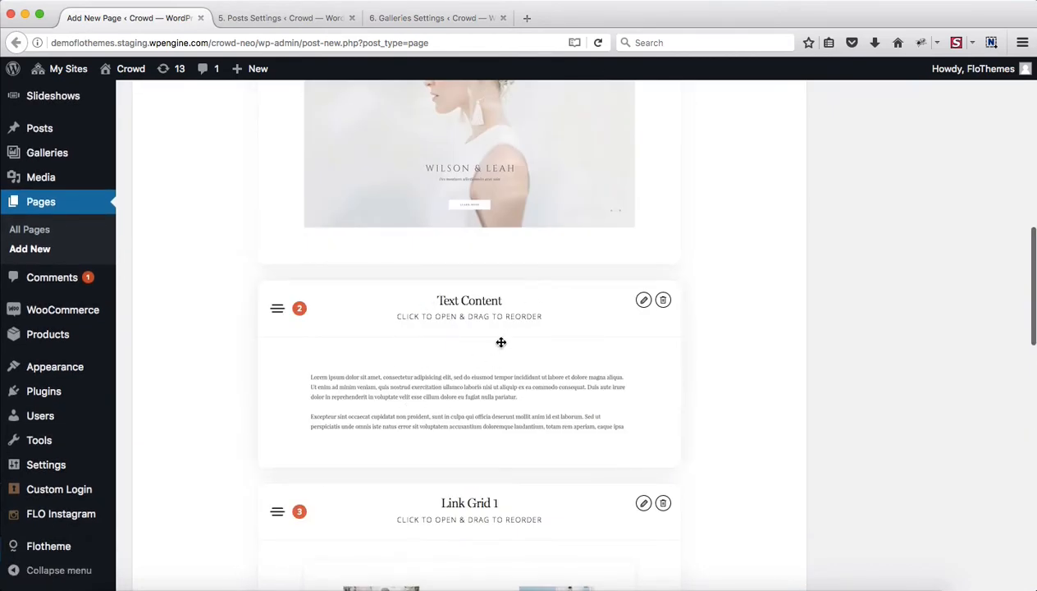
{"action": "scroll", "coordinate": [500, 341], "scroll_direction": "up", "scroll_amount": 1}
{"action": "scroll", "coordinate": [500, 341], "scroll_direction": "down", "scroll_amount": 1}
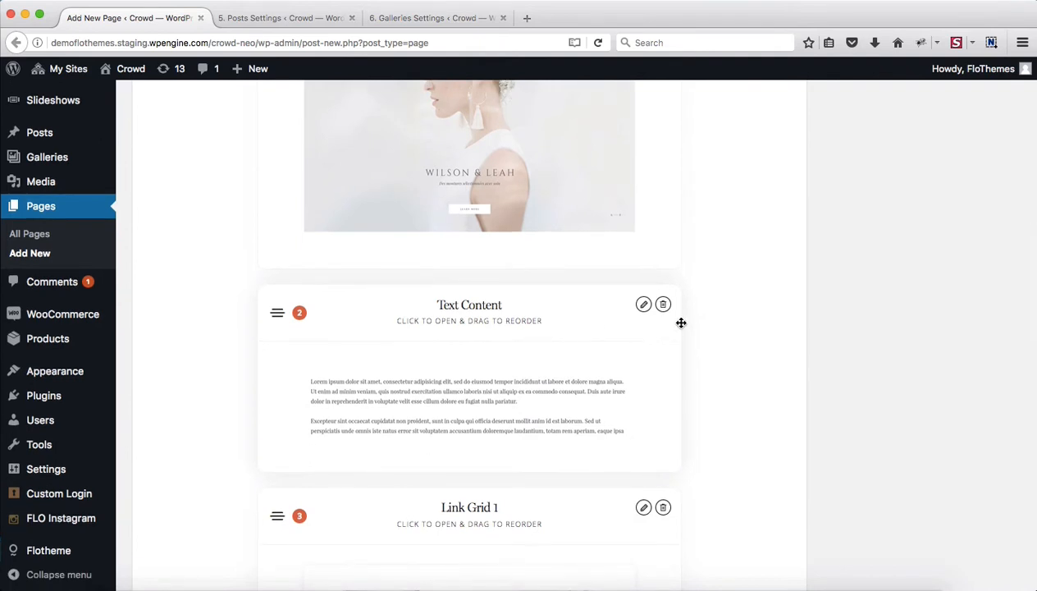
{"action": "left_click", "coordinate": [663, 305]}
{"action": "left_click", "coordinate": [566, 286]}
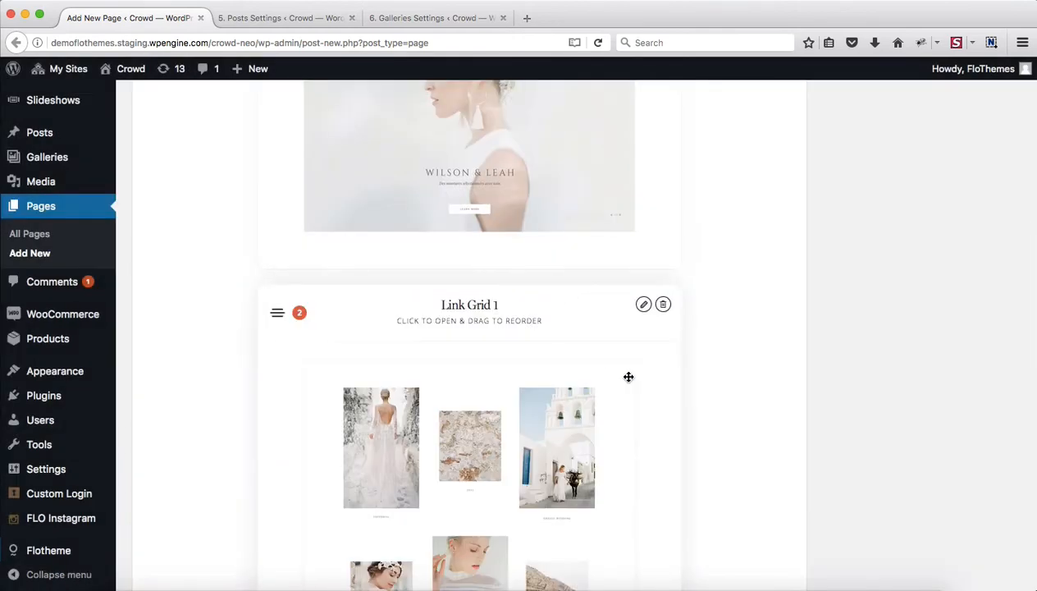
Step: Try to reorder the Links in Columns 1 block within the page layout
{"action": "scroll", "coordinate": [597, 423], "scroll_direction": "up", "scroll_amount": 3}
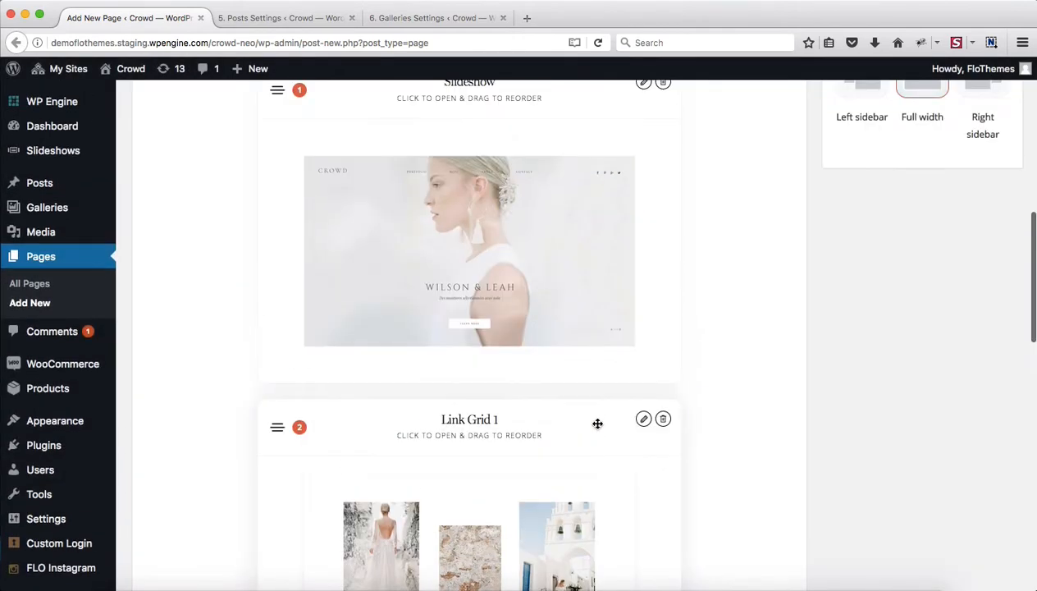
{"action": "scroll", "coordinate": [665, 320], "scroll_direction": "down", "scroll_amount": 10}
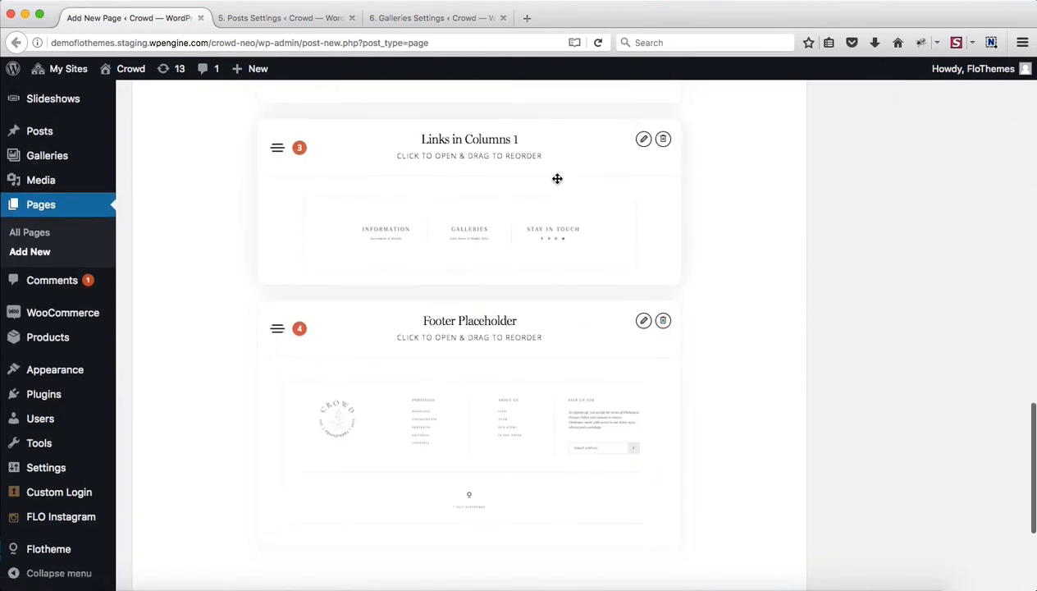
{"action": "scroll", "coordinate": [727, 255], "scroll_direction": "up", "scroll_amount": 3}
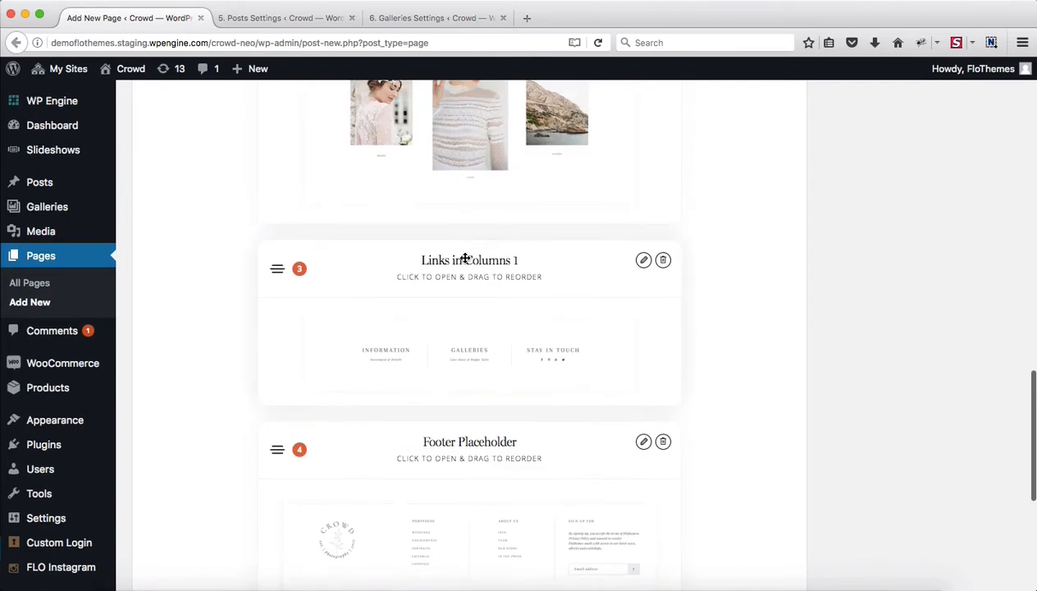
{"action": "left_click_drag", "start_coordinate": [464, 259], "coordinate": [432, 533]}
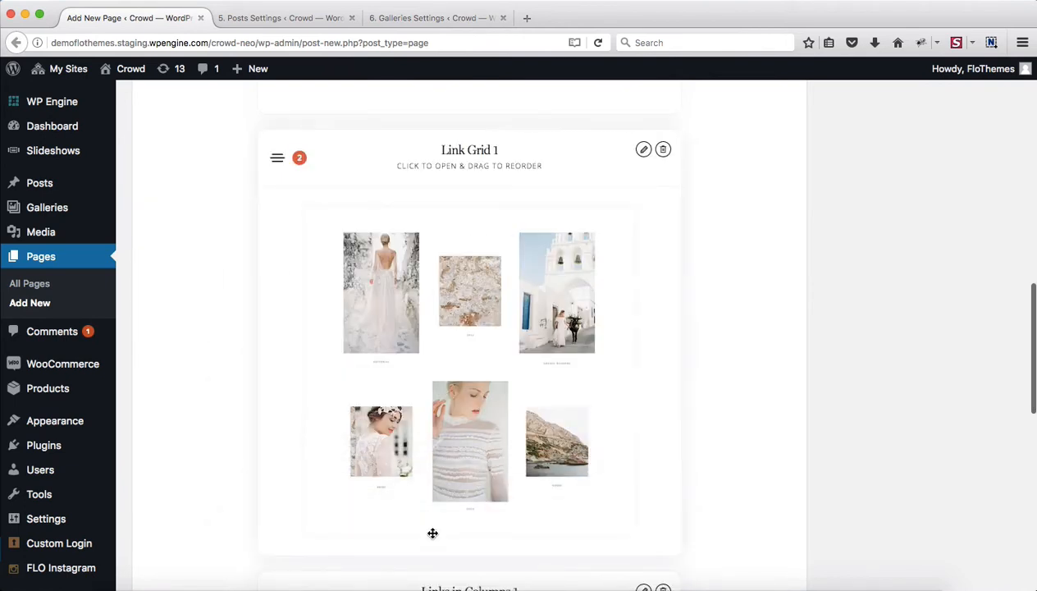
Step: Add a Link List 2 block to the page layout from the block library
{"action": "scroll", "coordinate": [433, 533], "scroll_direction": "down", "scroll_amount": 8}
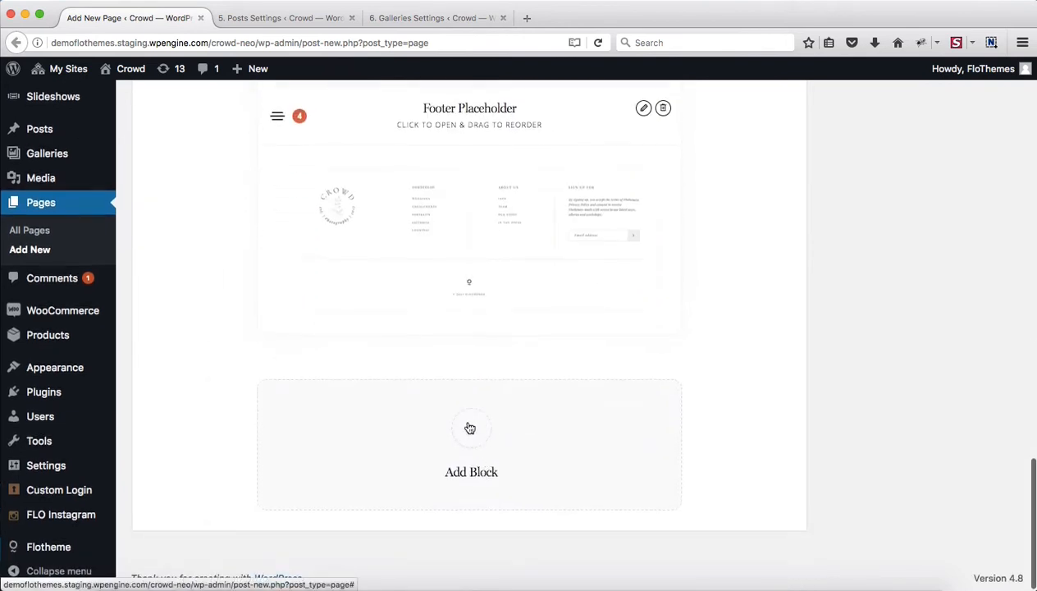
{"action": "left_click", "coordinate": [469, 428]}
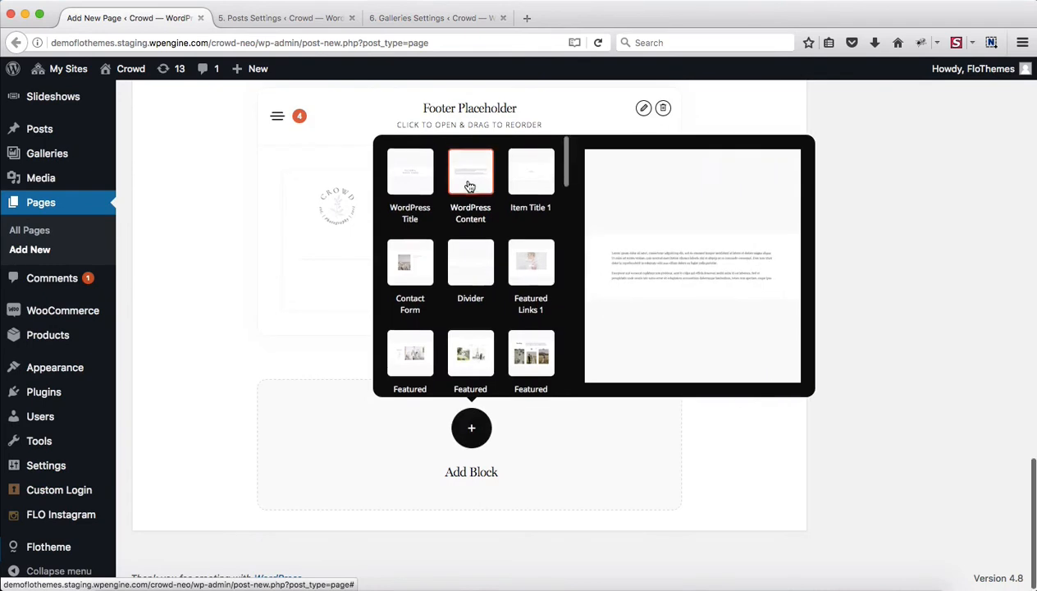
{"action": "scroll", "coordinate": [469, 186], "scroll_direction": "down", "scroll_amount": 3}
{"action": "scroll", "coordinate": [469, 186], "scroll_direction": "down", "scroll_amount": 8}
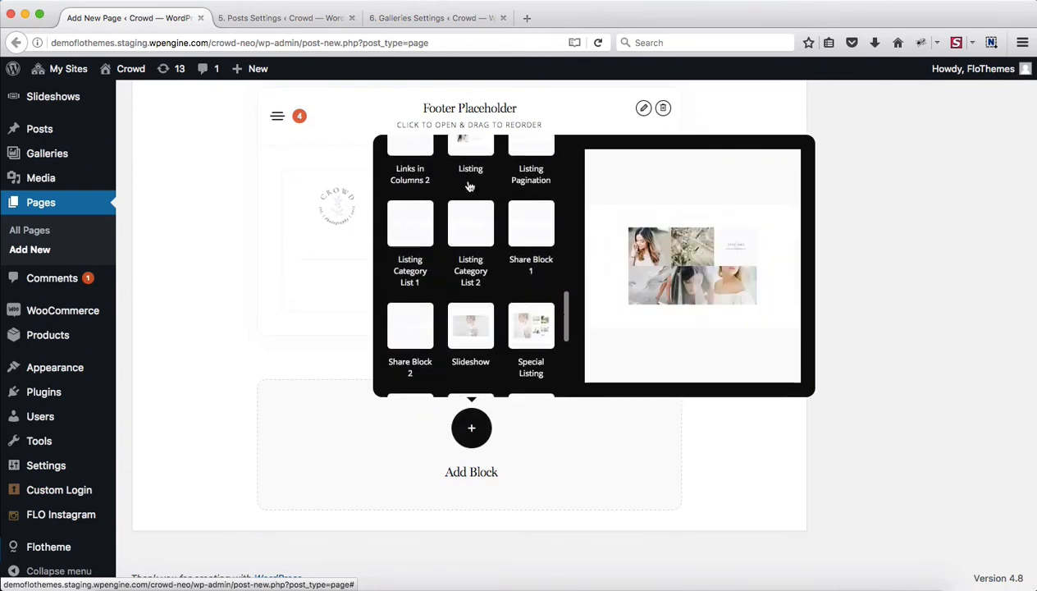
{"action": "scroll", "coordinate": [470, 187], "scroll_direction": "down", "scroll_amount": 2}
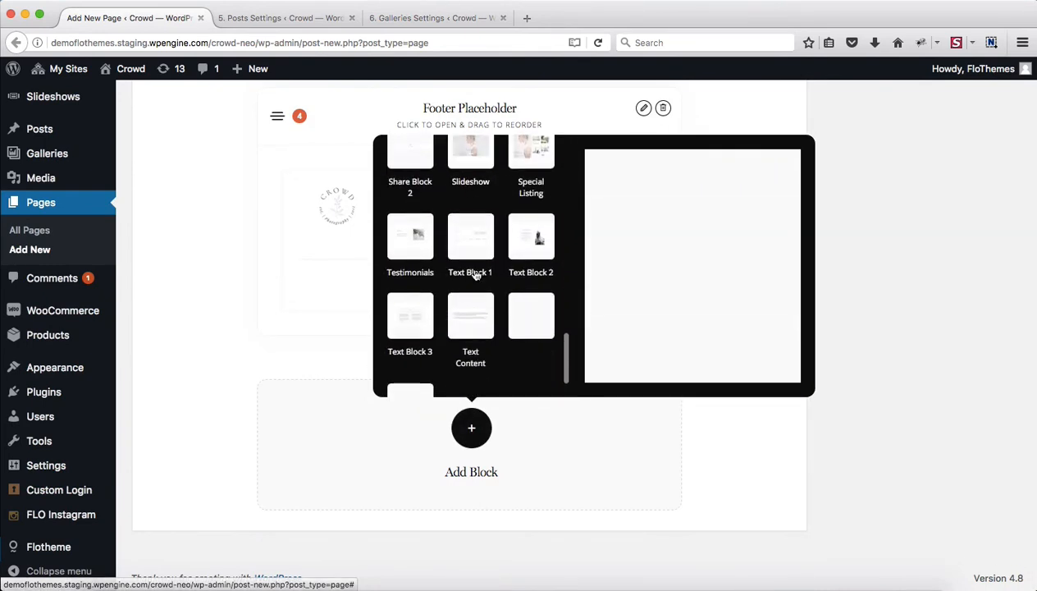
{"action": "scroll", "coordinate": [474, 275], "scroll_direction": "up", "scroll_amount": 2}
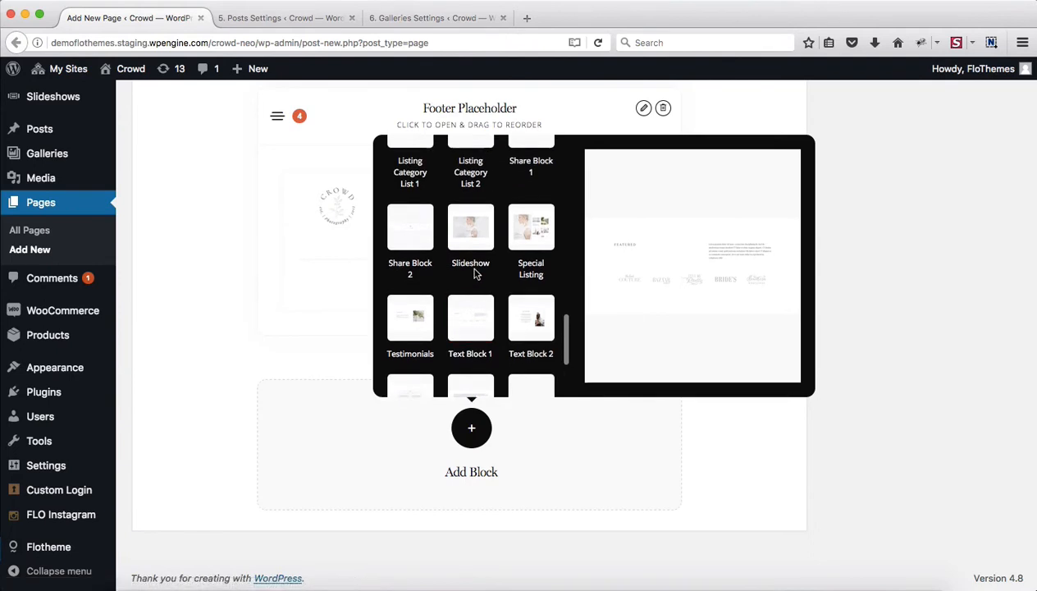
{"action": "scroll", "coordinate": [443, 291], "scroll_direction": "up", "scroll_amount": 4}
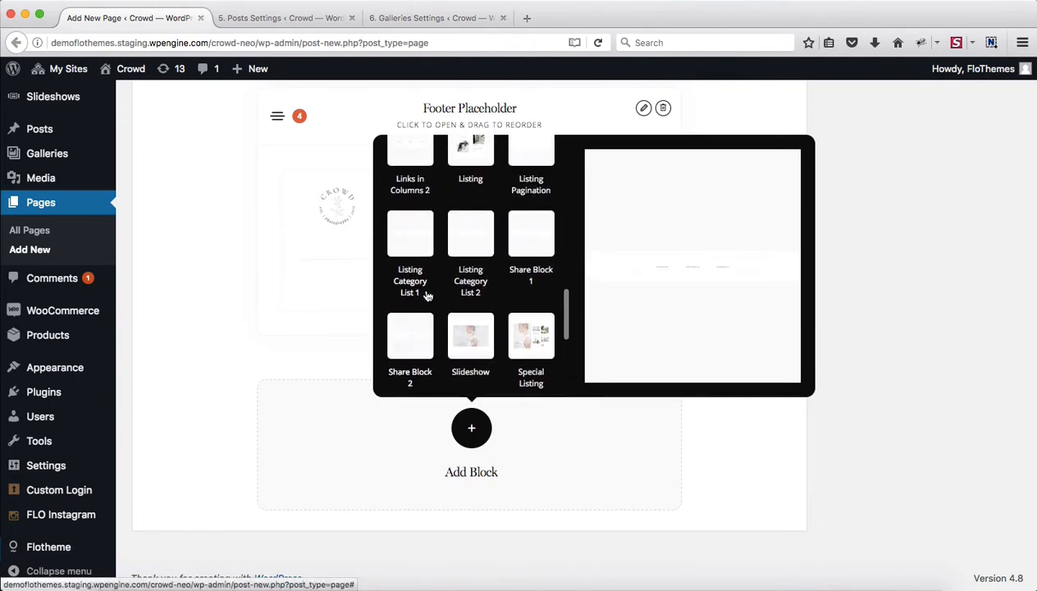
{"action": "scroll", "coordinate": [426, 294], "scroll_direction": "up", "scroll_amount": 3}
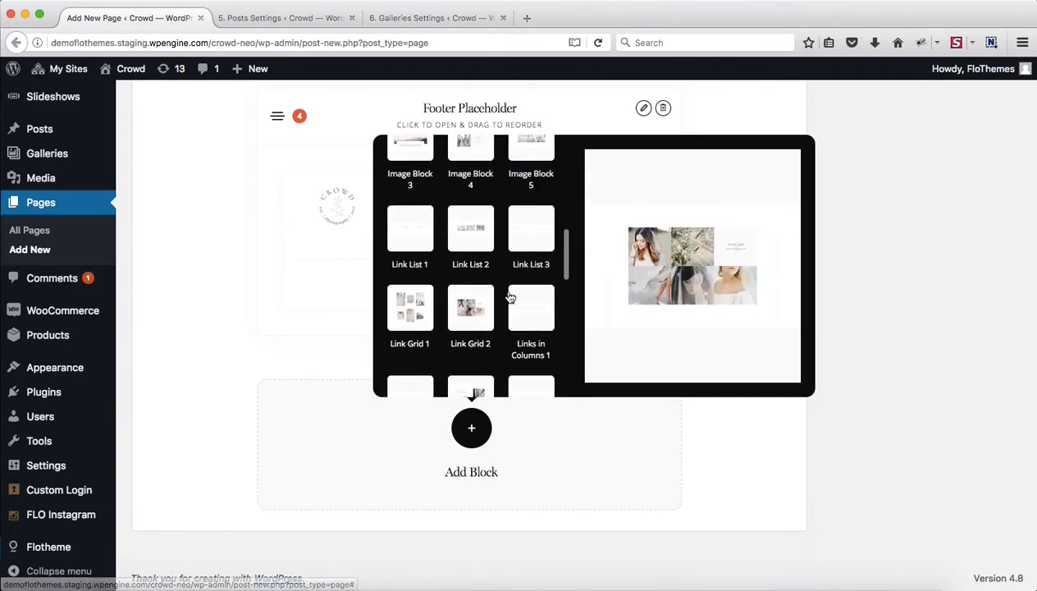
{"action": "left_click", "coordinate": [483, 238]}
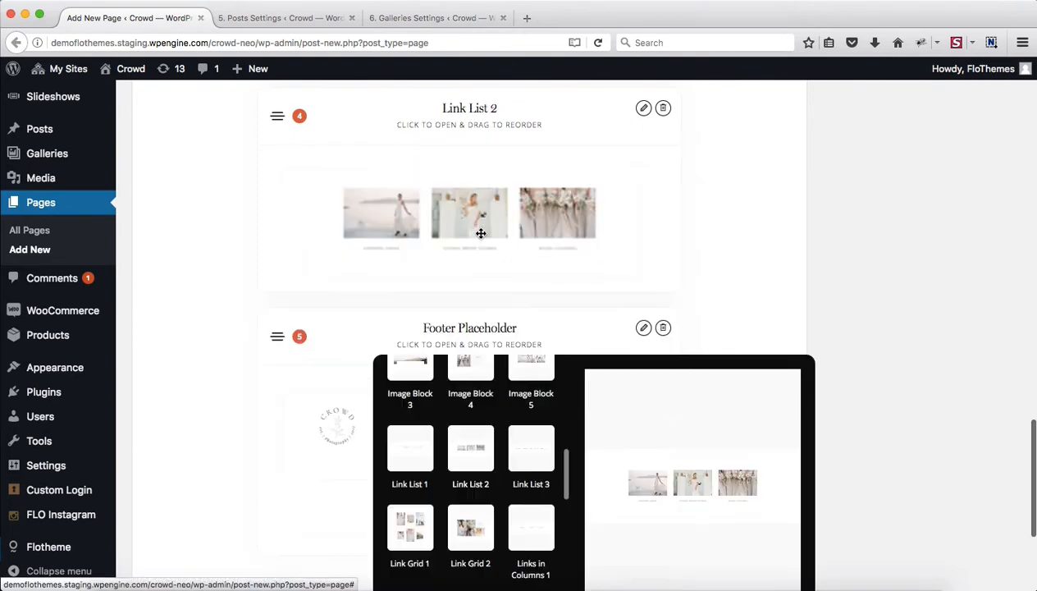
{"action": "left_click", "coordinate": [864, 257]}
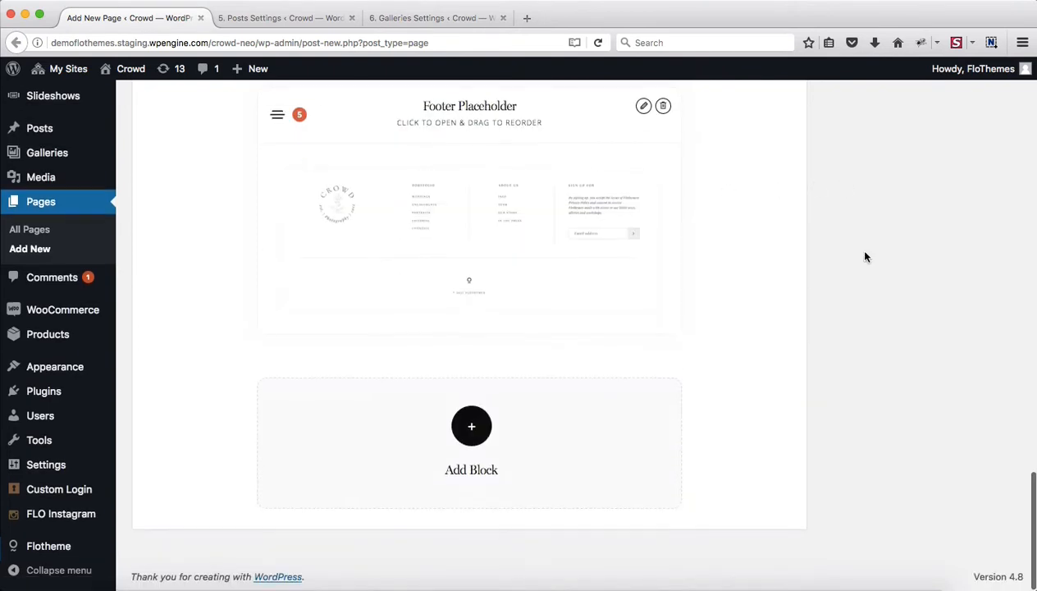
Step: Move the Link List 2 block above the Links in Columns 1 block
{"action": "scroll", "coordinate": [864, 257], "scroll_direction": "up", "scroll_amount": 3}
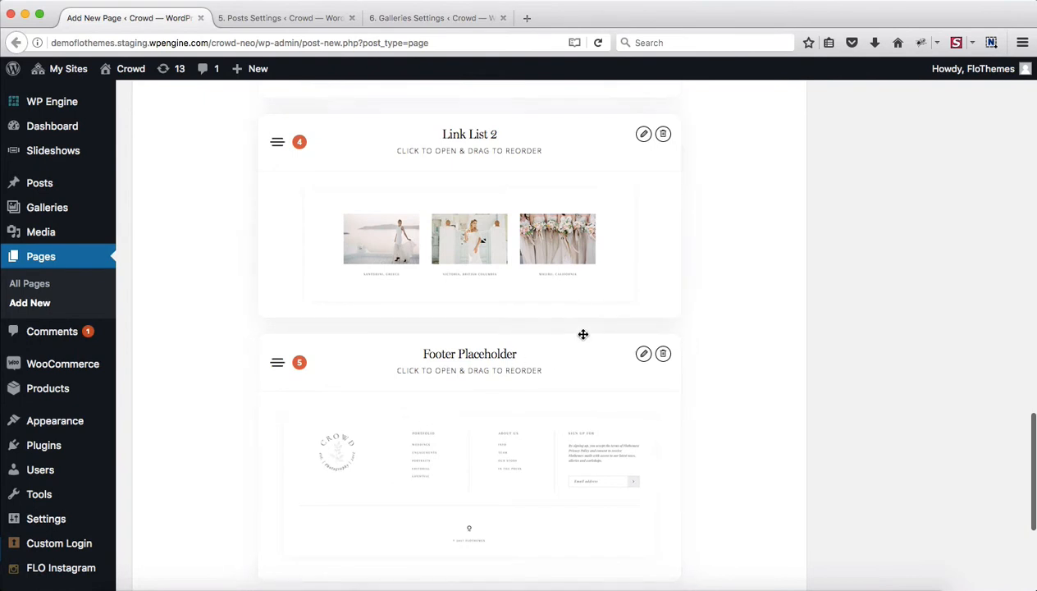
{"action": "scroll", "coordinate": [583, 328], "scroll_direction": "up", "scroll_amount": 3}
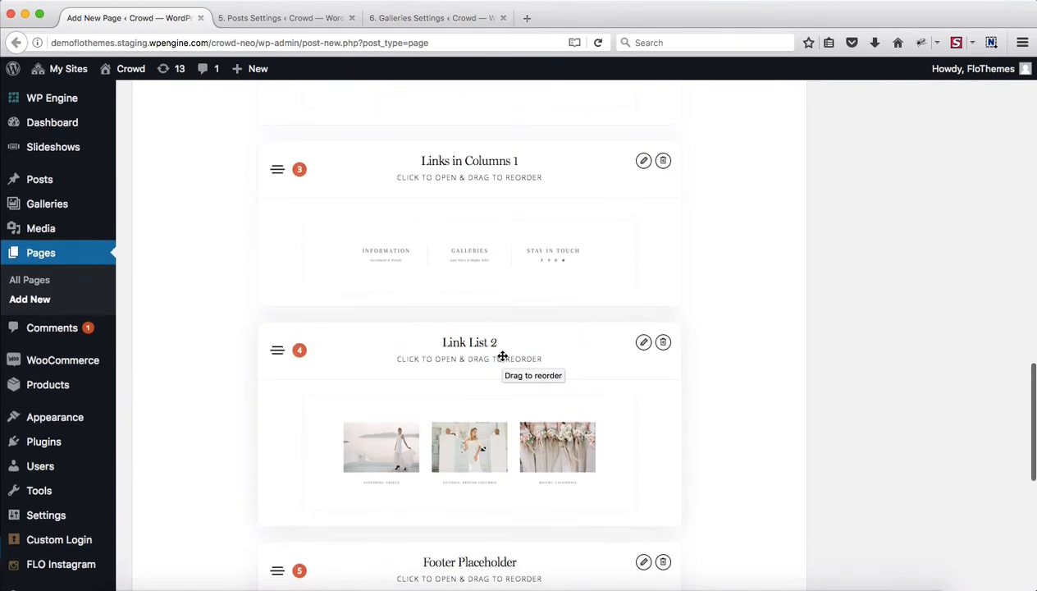
{"action": "left_click_drag", "start_coordinate": [500, 343], "coordinate": [502, 158]}
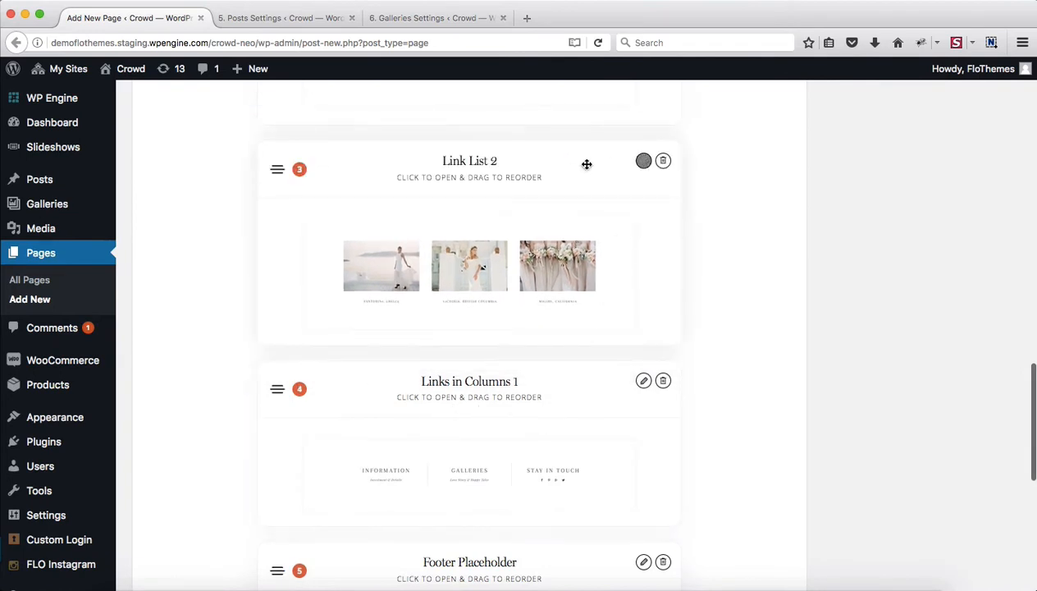
Step: Open the Link List 2 block for editing and review its link fields and its desktop and mobile margin corrections
{"action": "left_click", "coordinate": [539, 166]}
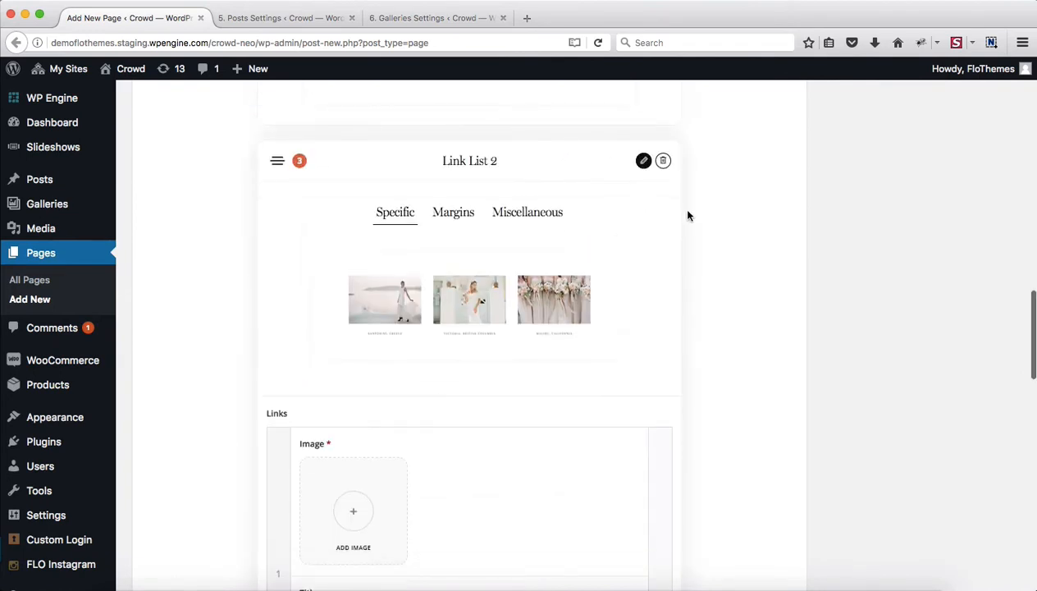
{"action": "scroll", "coordinate": [697, 221], "scroll_direction": "down", "scroll_amount": 2}
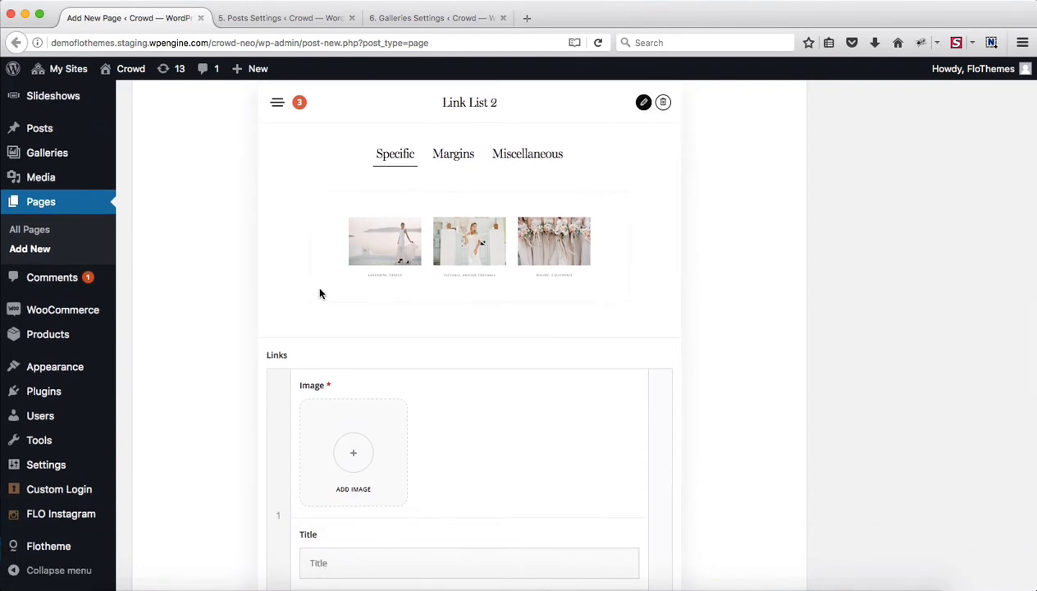
{"action": "scroll", "coordinate": [378, 328], "scroll_direction": "down", "scroll_amount": 3}
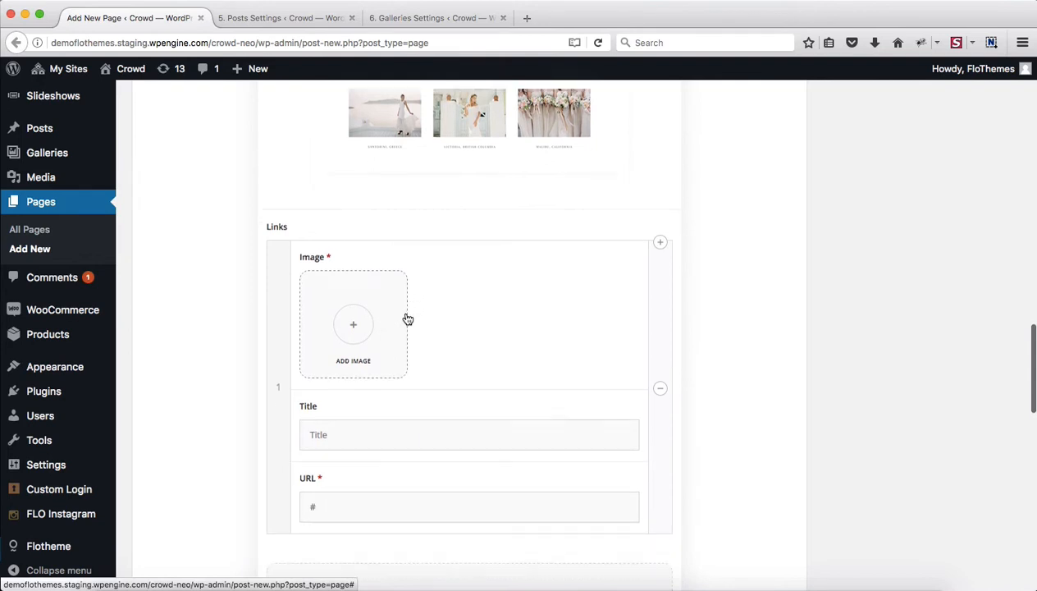
{"action": "scroll", "coordinate": [405, 317], "scroll_direction": "down", "scroll_amount": 2}
{"action": "scroll", "coordinate": [405, 317], "scroll_direction": "up", "scroll_amount": 3}
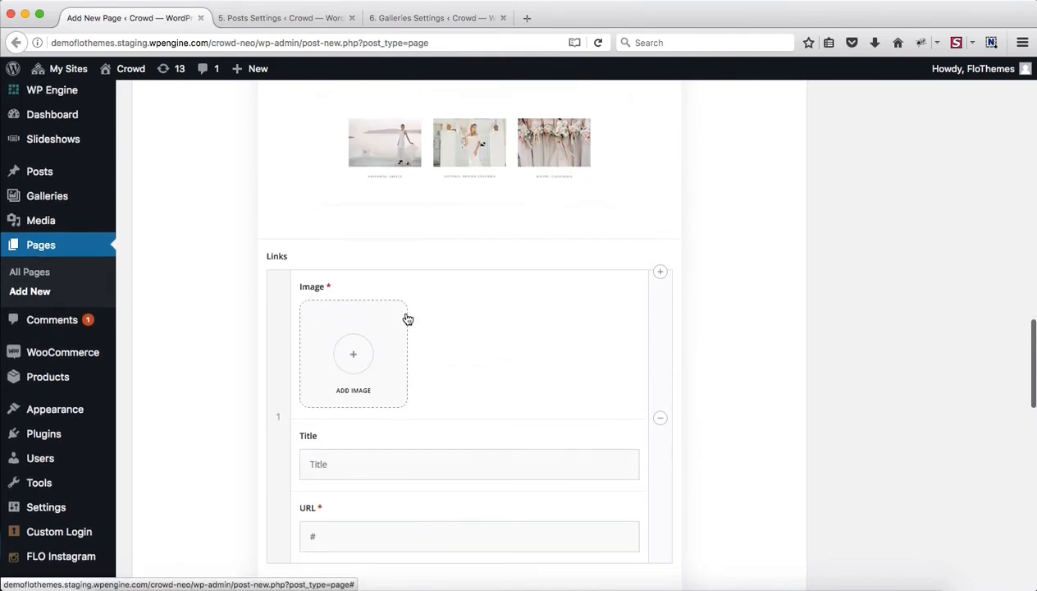
{"action": "scroll", "coordinate": [407, 318], "scroll_direction": "up", "scroll_amount": 3}
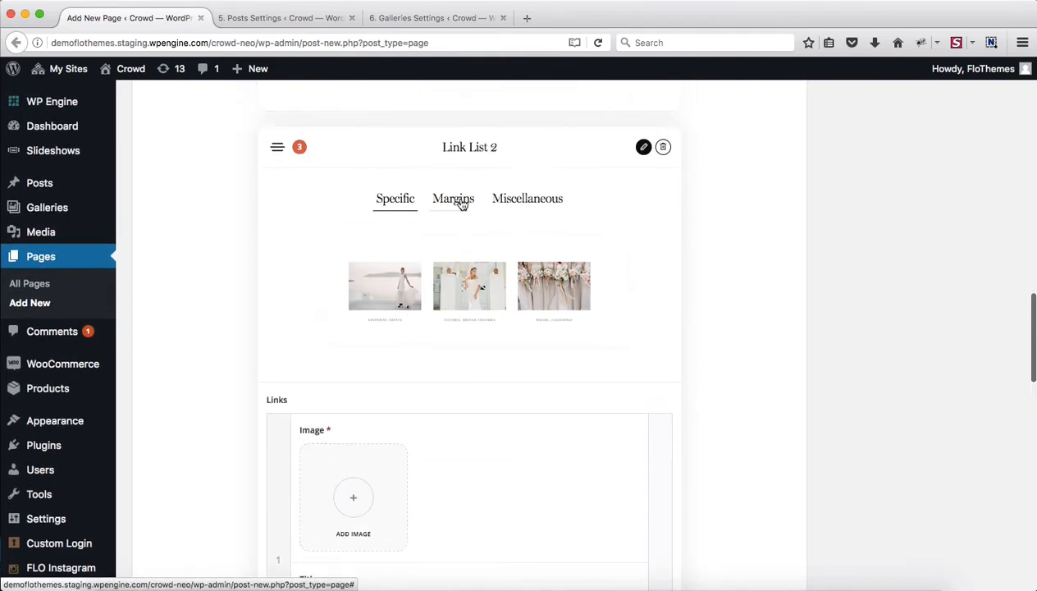
{"action": "left_click", "coordinate": [461, 203]}
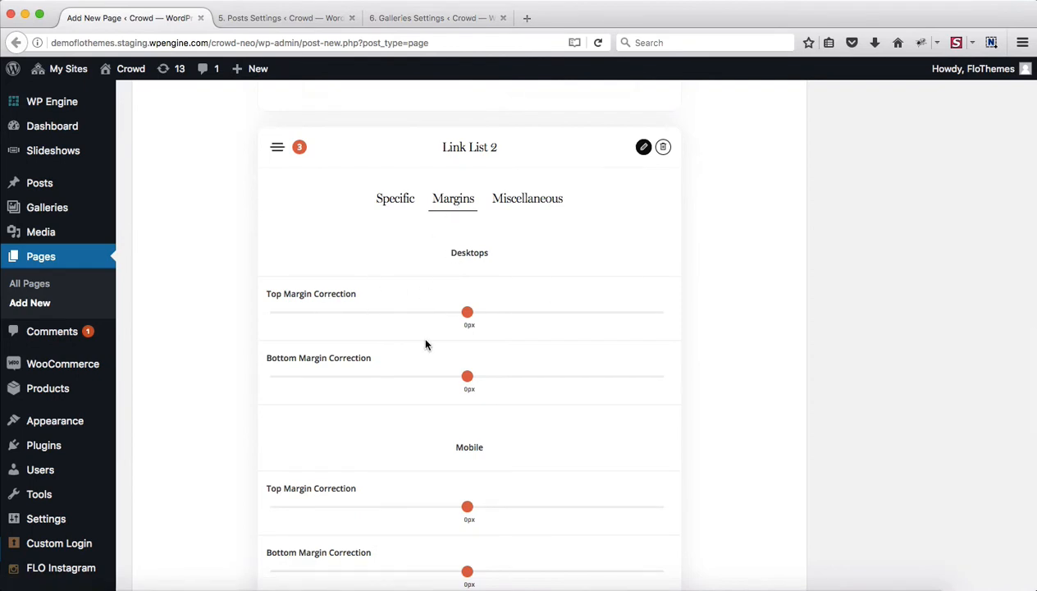
{"action": "scroll", "coordinate": [354, 471], "scroll_direction": "down", "scroll_amount": 3}
{"action": "scroll", "coordinate": [398, 371], "scroll_direction": "up", "scroll_amount": 4}
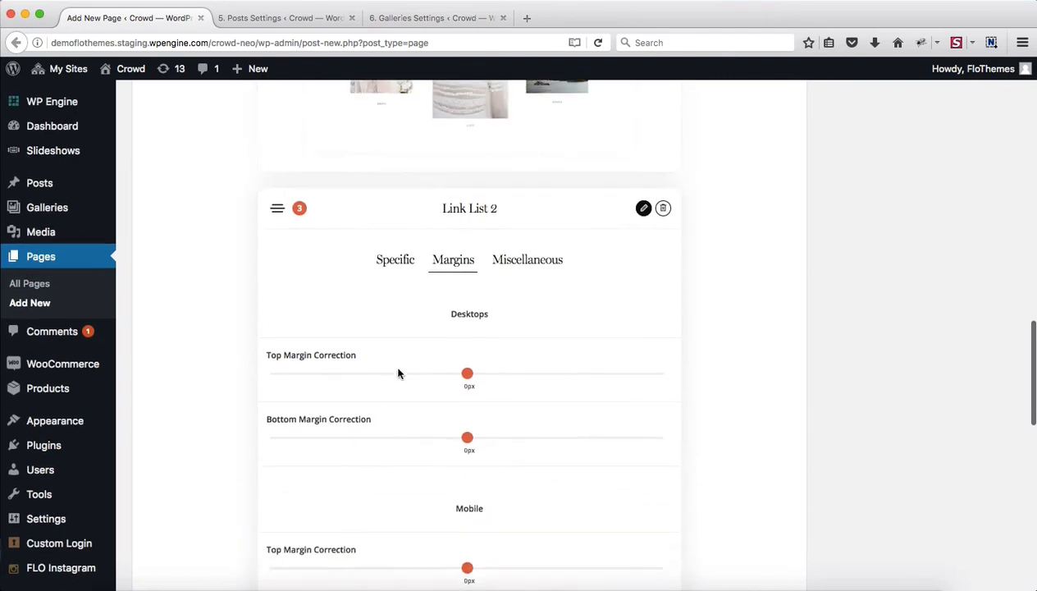
Step: Examine the Link List 2 block's Miscellaneous settings, from the visibility options to the block ID, classes and custom JavaScript and CSS code
{"action": "left_click", "coordinate": [540, 268]}
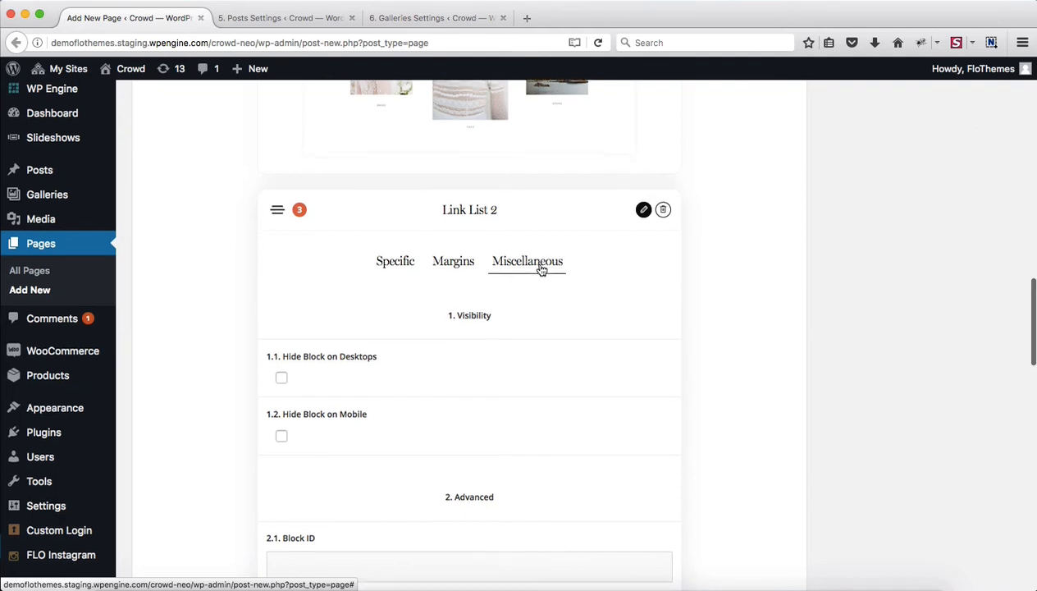
{"action": "scroll", "coordinate": [541, 268], "scroll_direction": "down", "scroll_amount": 3}
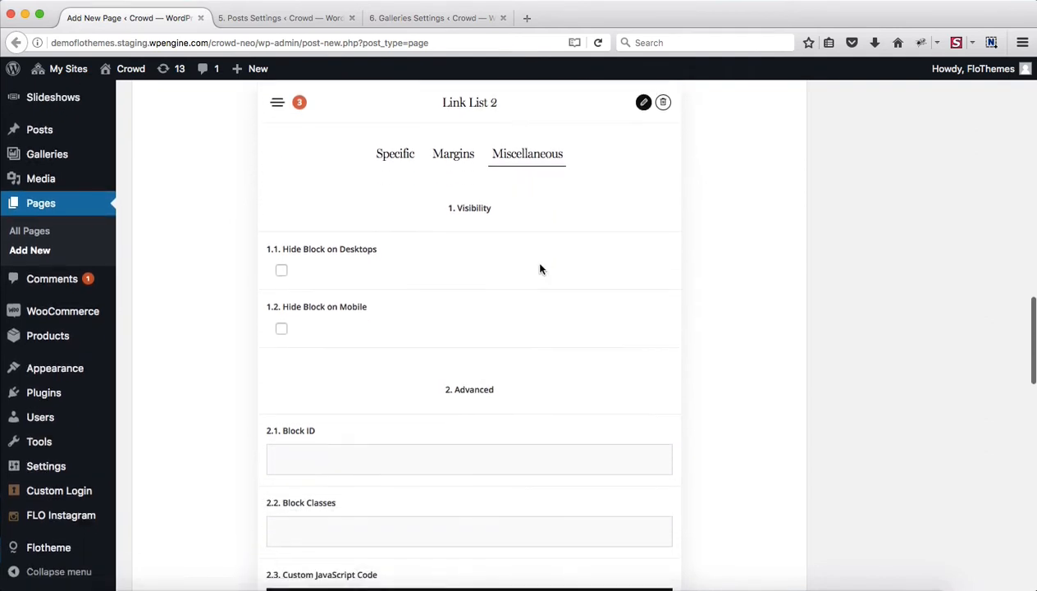
{"action": "scroll", "coordinate": [345, 232], "scroll_direction": "down", "scroll_amount": 1}
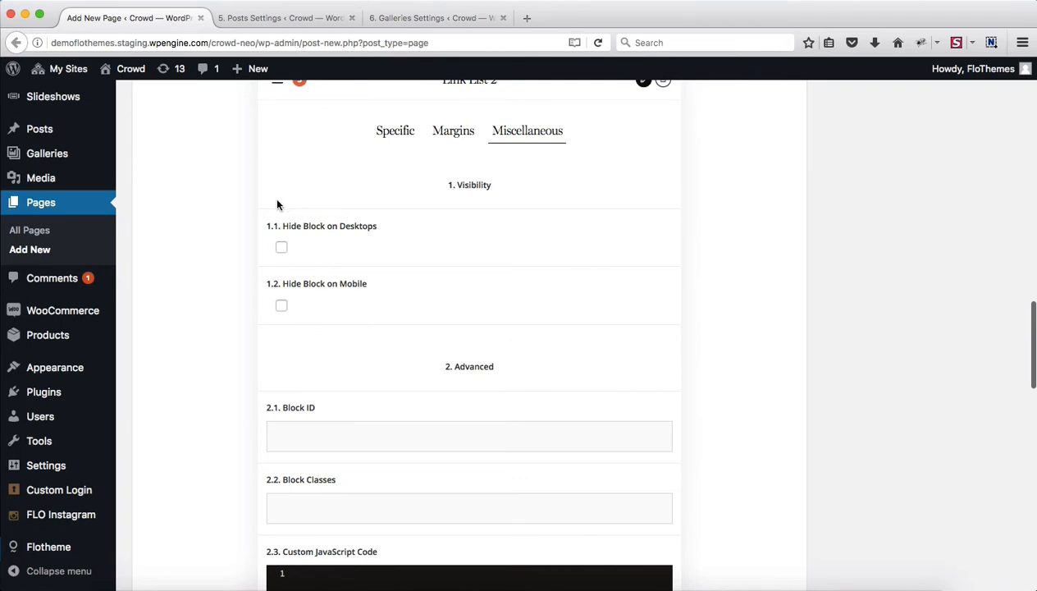
{"action": "scroll", "coordinate": [296, 322], "scroll_direction": "down", "scroll_amount": 5}
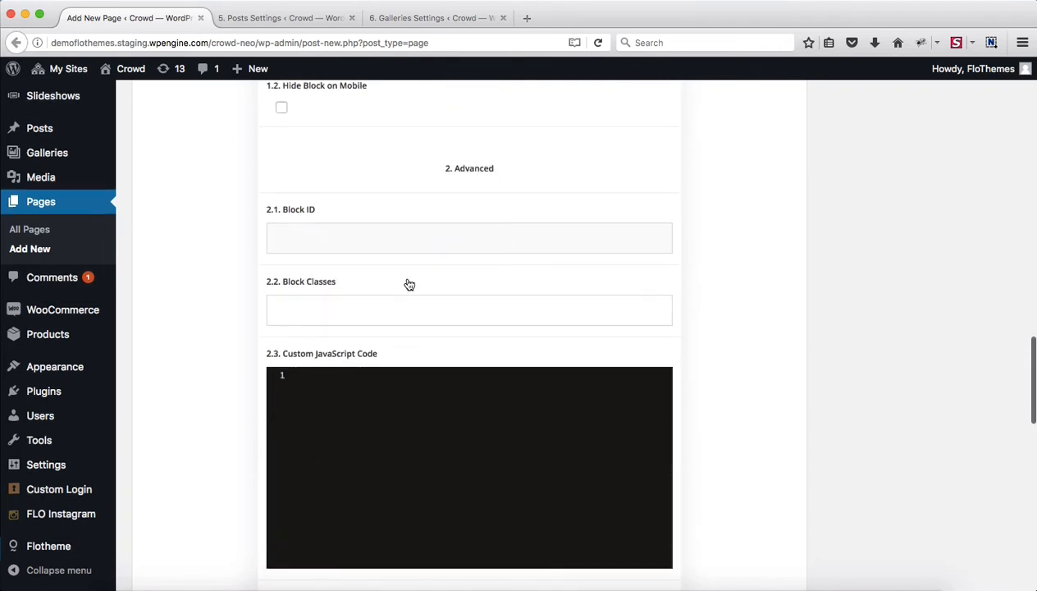
{"action": "left_click", "coordinate": [458, 244]}
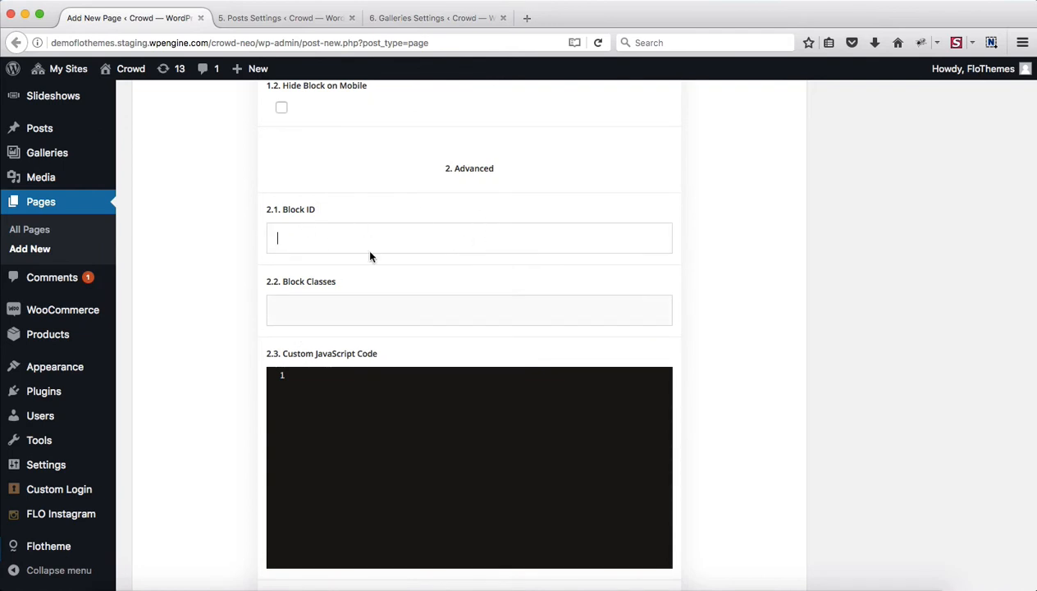
{"action": "scroll", "coordinate": [358, 299], "scroll_direction": "down", "scroll_amount": 5}
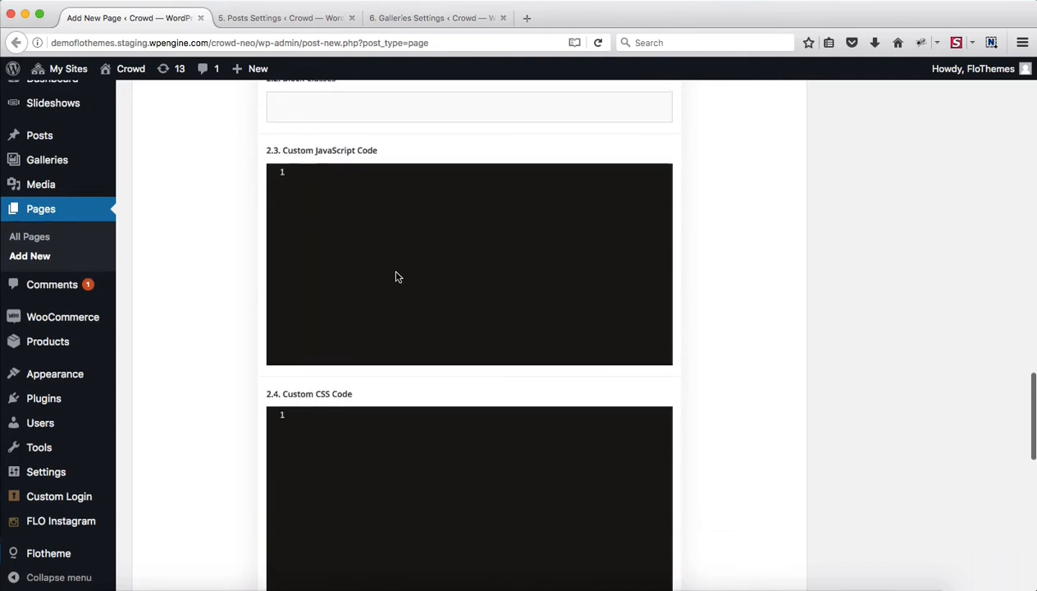
{"action": "left_click", "coordinate": [396, 277]}
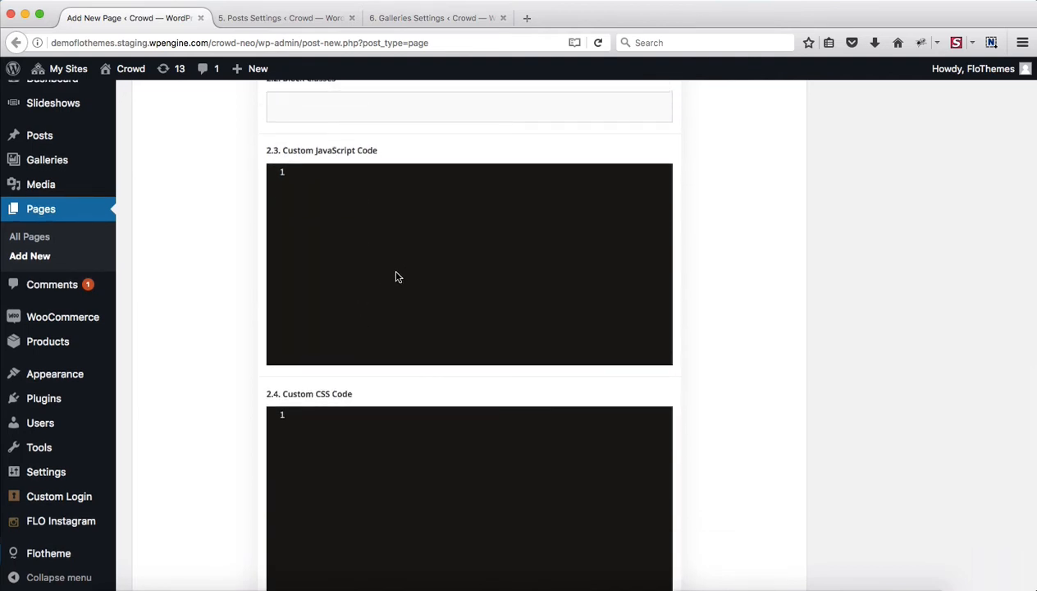
{"action": "scroll", "coordinate": [367, 482], "scroll_direction": "up", "scroll_amount": 10}
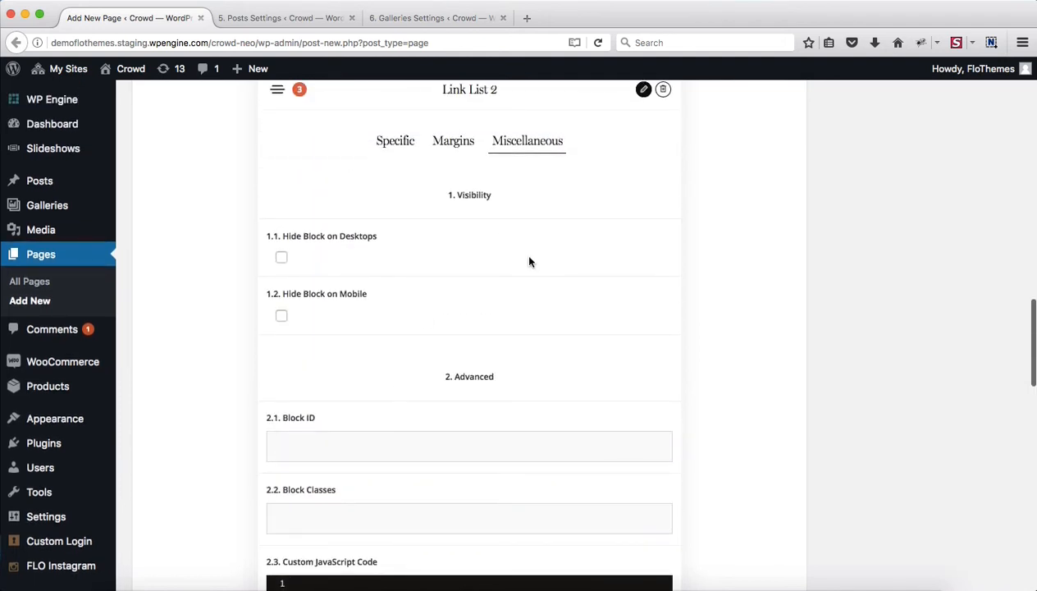
Step: Return to the Link List 2 block's Specific settings and assign 000057570002.jpg from the media library as the first link's image
{"action": "left_click", "coordinate": [382, 144]}
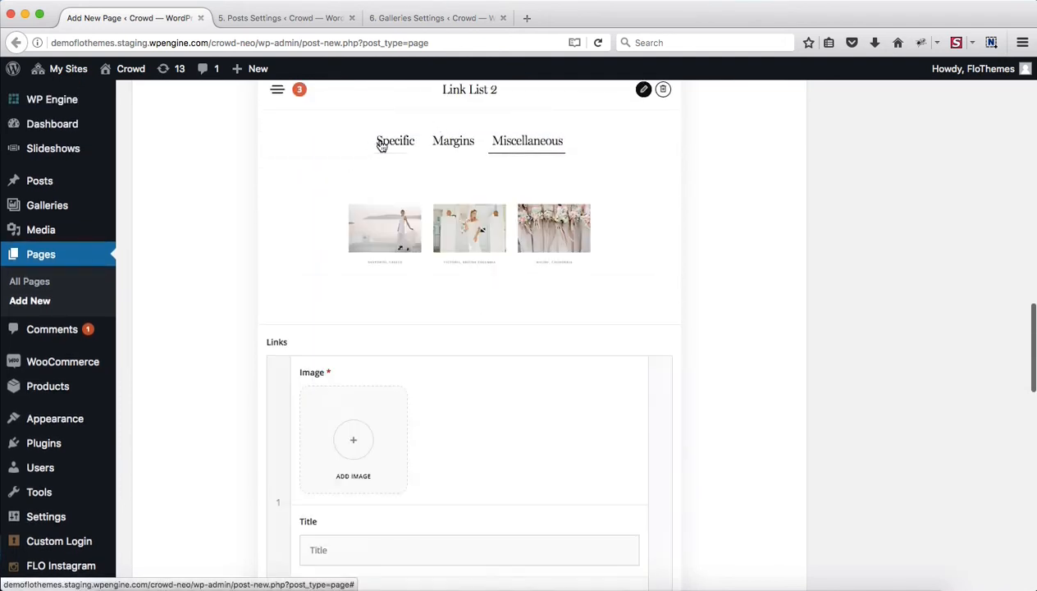
{"action": "scroll", "coordinate": [545, 213], "scroll_direction": "down", "scroll_amount": 3}
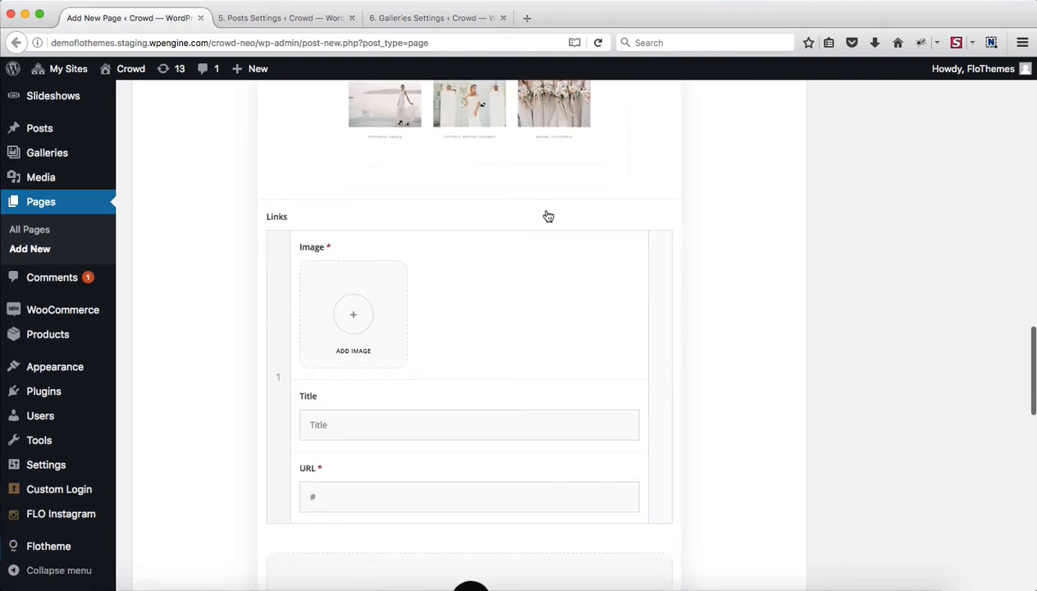
{"action": "scroll", "coordinate": [465, 435], "scroll_direction": "up", "scroll_amount": 3}
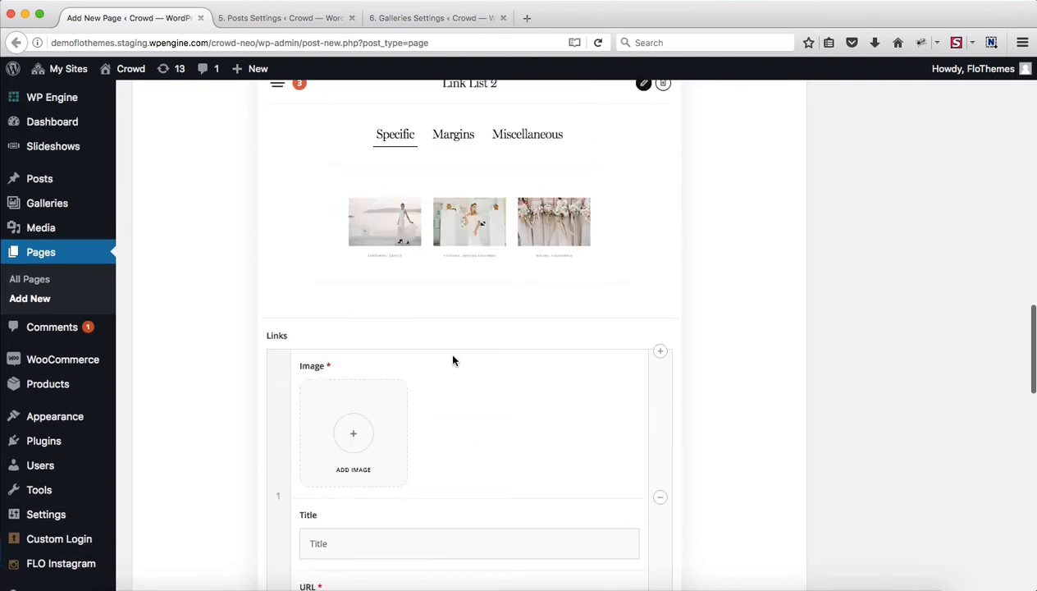
{"action": "scroll", "coordinate": [461, 353], "scroll_direction": "down", "scroll_amount": 3}
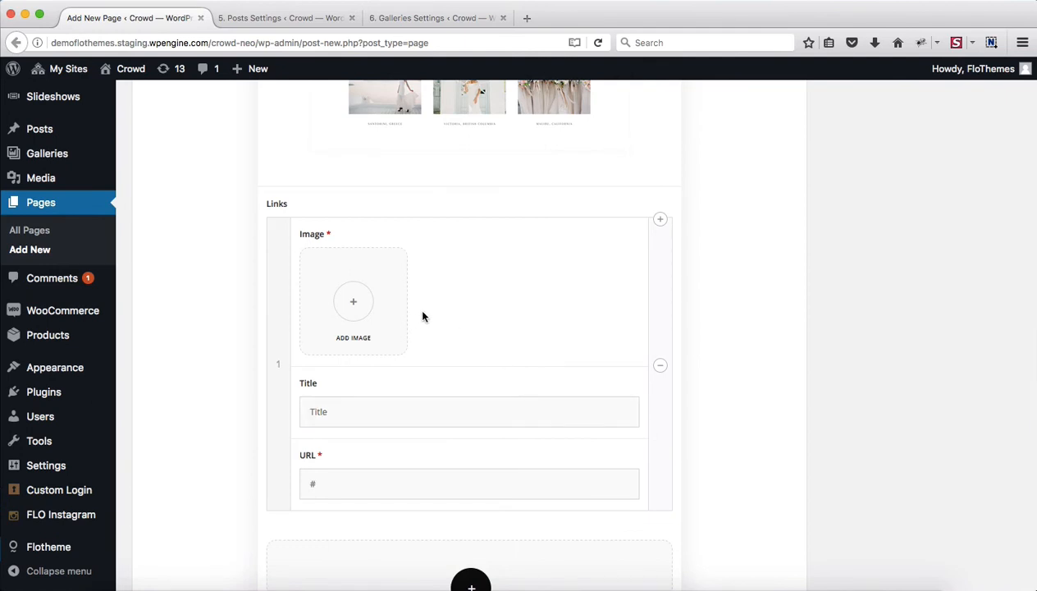
{"action": "left_click", "coordinate": [358, 309]}
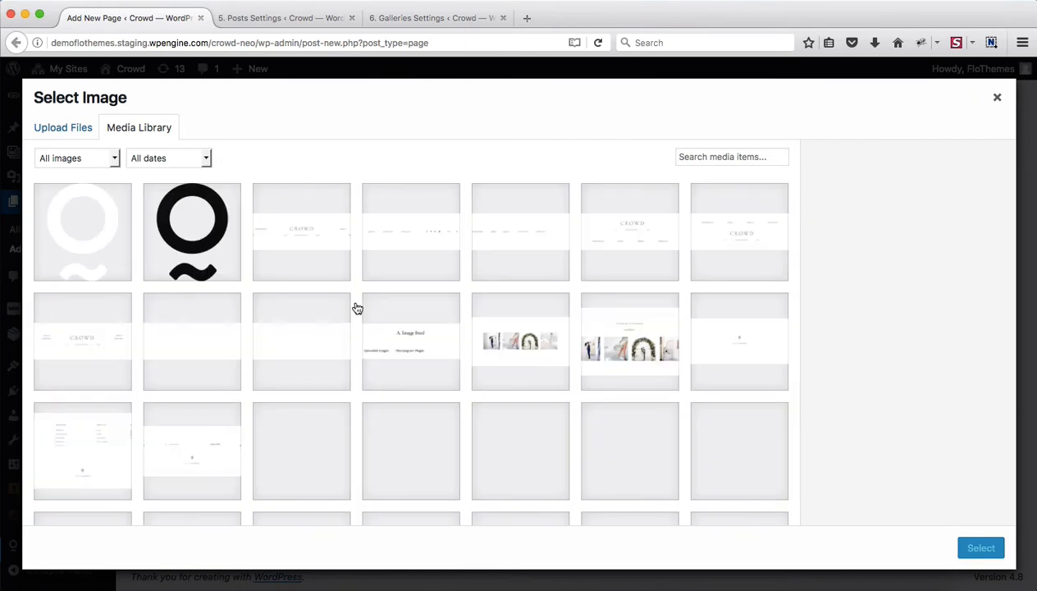
{"action": "scroll", "coordinate": [358, 308], "scroll_direction": "down", "scroll_amount": 5}
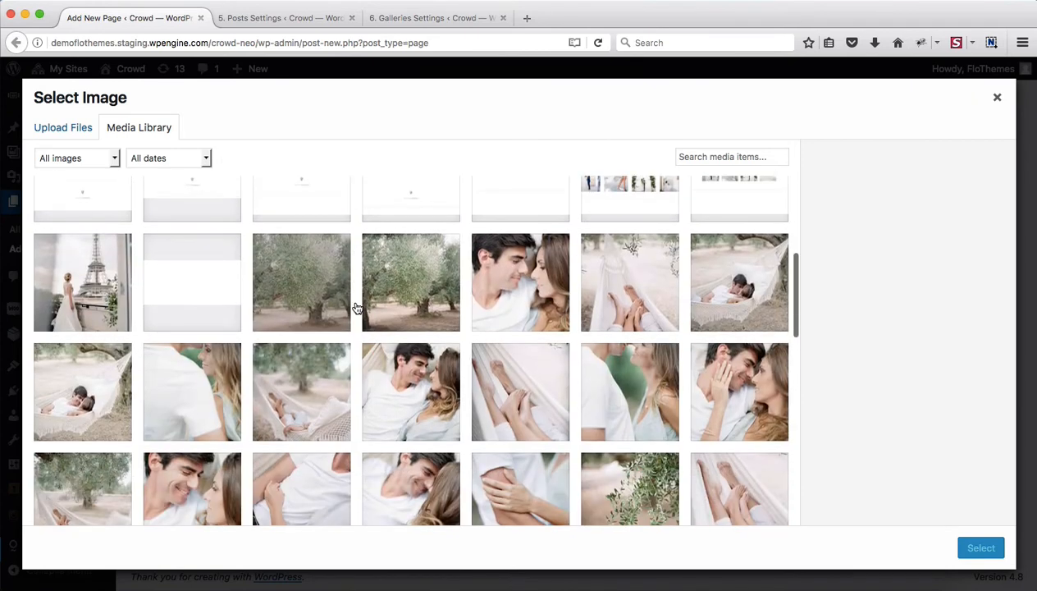
{"action": "left_click", "coordinate": [420, 283]}
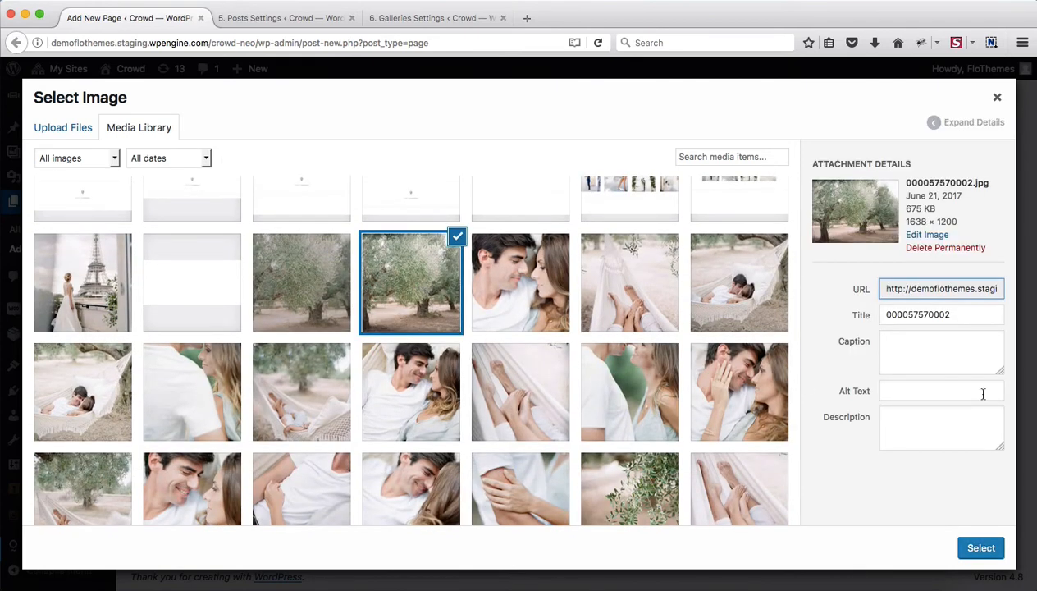
{"action": "left_click", "coordinate": [981, 548]}
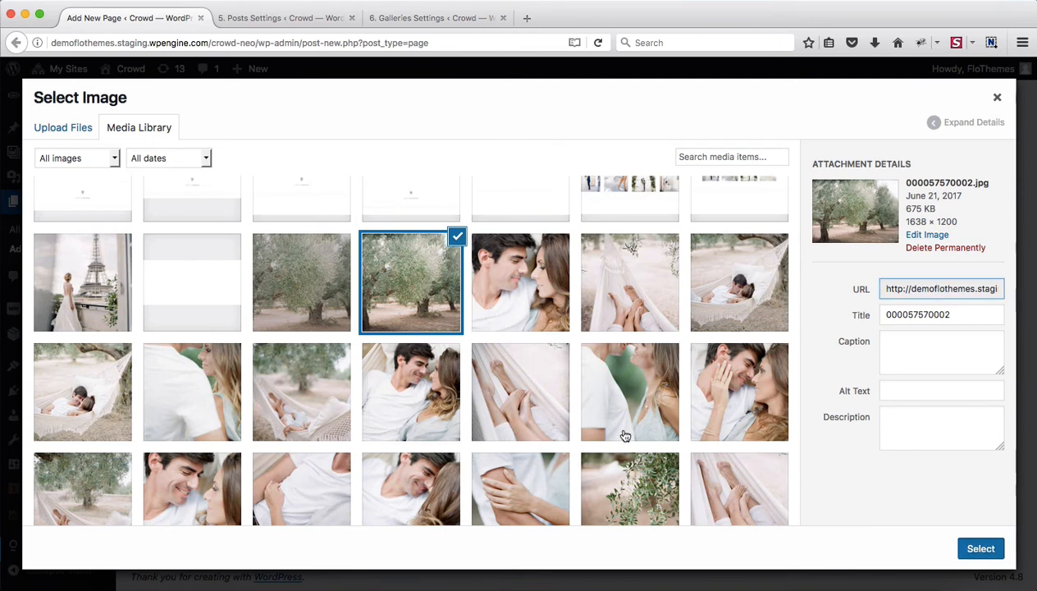
Step: Confirm the selected image for the first link in the Link List 2 block and focus its Title and URL fields
{"action": "scroll", "coordinate": [344, 336], "scroll_direction": "down", "scroll_amount": 2}
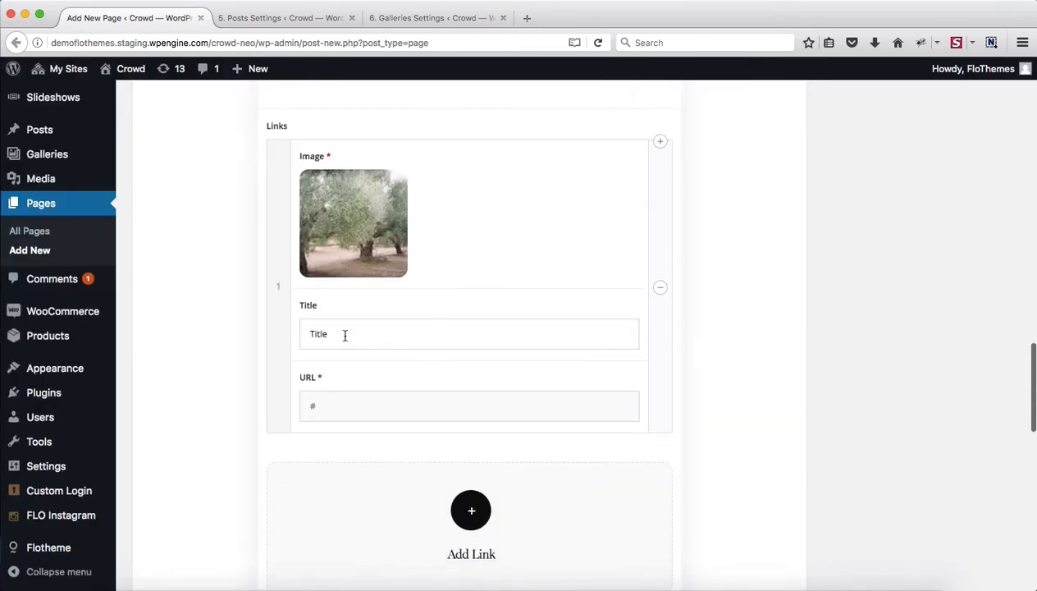
{"action": "left_click", "coordinate": [344, 335]}
{"action": "scroll", "coordinate": [678, 267], "scroll_direction": "down", "scroll_amount": 3}
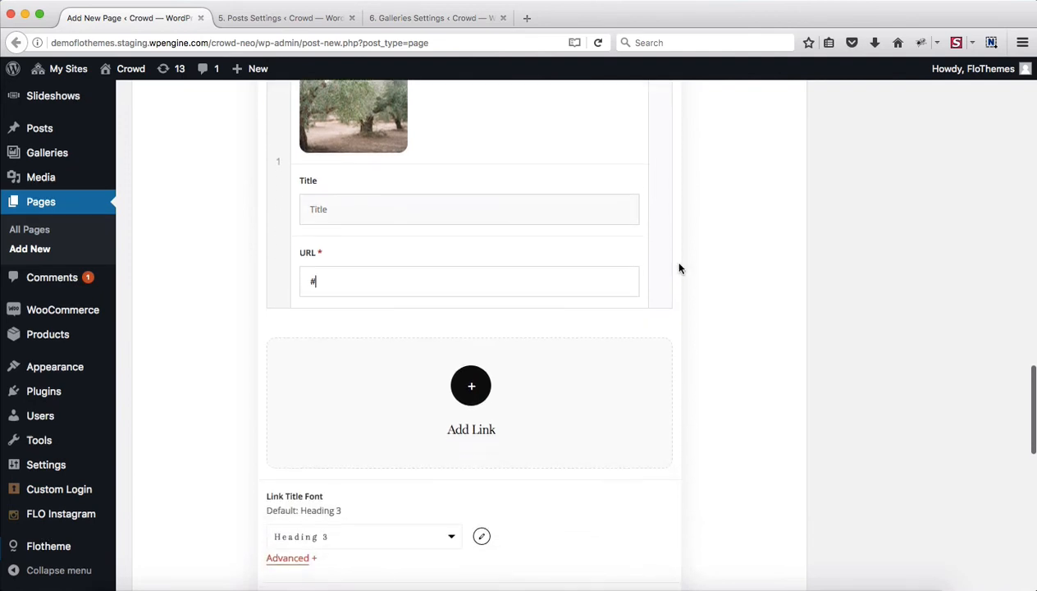
Step: Add a second link to the Link List 2 block and remove it again
{"action": "left_click", "coordinate": [470, 392]}
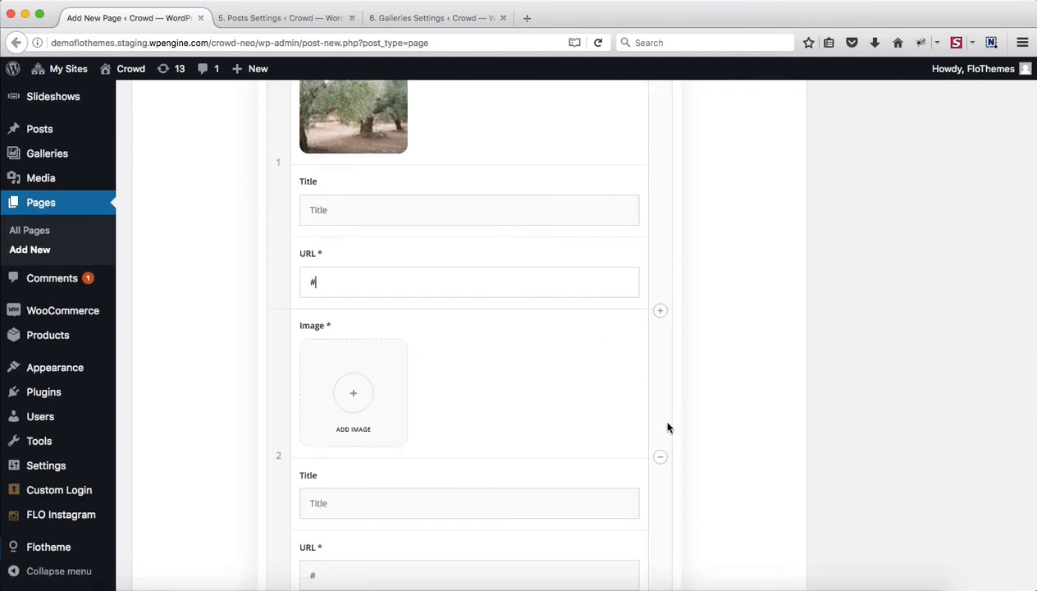
{"action": "left_click", "coordinate": [661, 461]}
Step: Open the Link Grid 1 block for editing, add an empty link to it and collapse the block
{"action": "scroll", "coordinate": [775, 408], "scroll_direction": "up", "scroll_amount": 15}
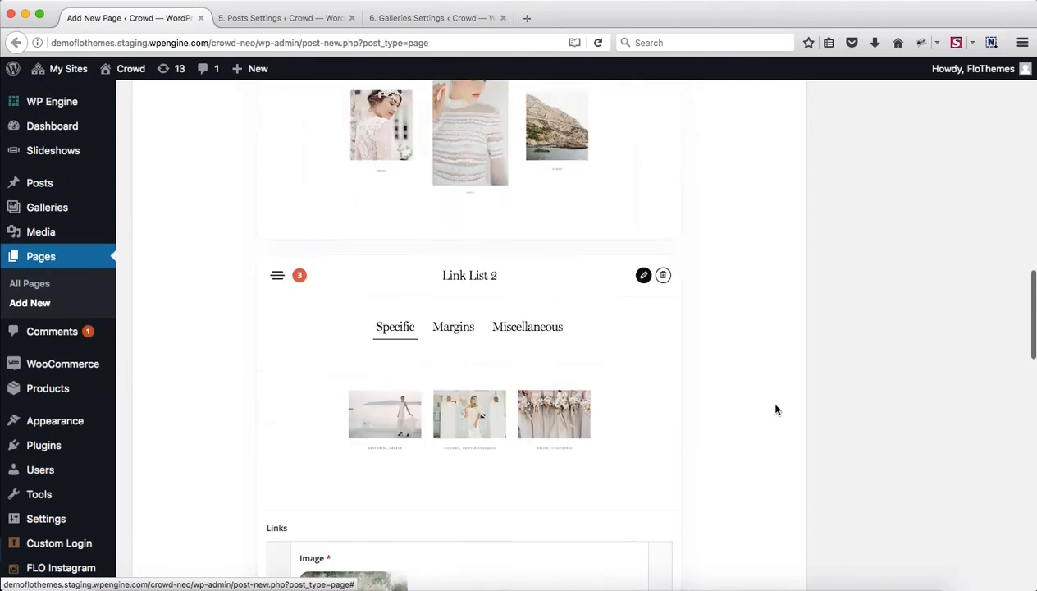
{"action": "scroll", "coordinate": [775, 407], "scroll_direction": "down", "scroll_amount": 4}
{"action": "scroll", "coordinate": [664, 402], "scroll_direction": "up", "scroll_amount": 2}
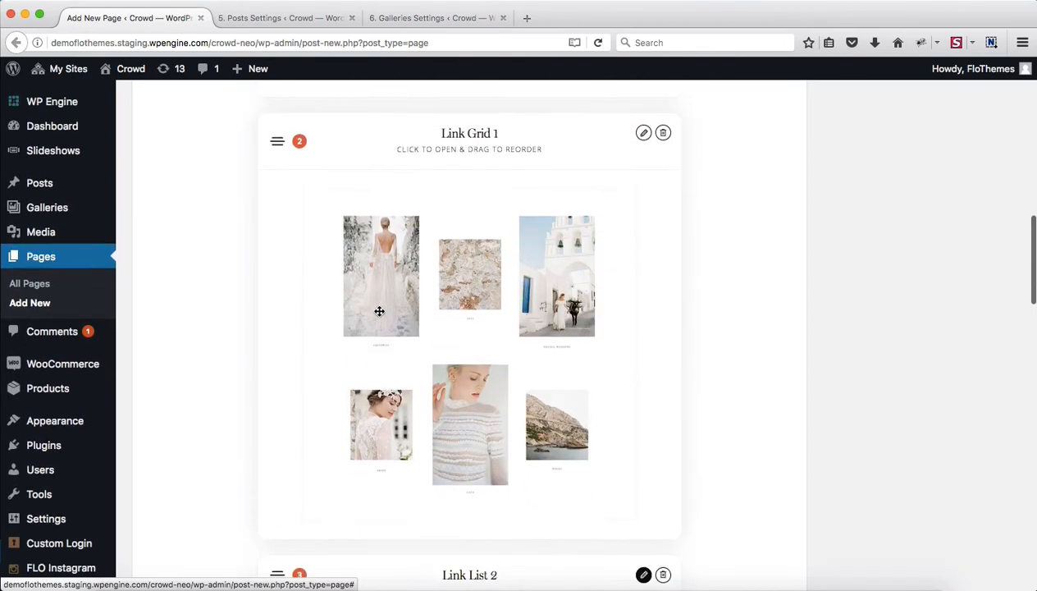
{"action": "left_click", "coordinate": [501, 148]}
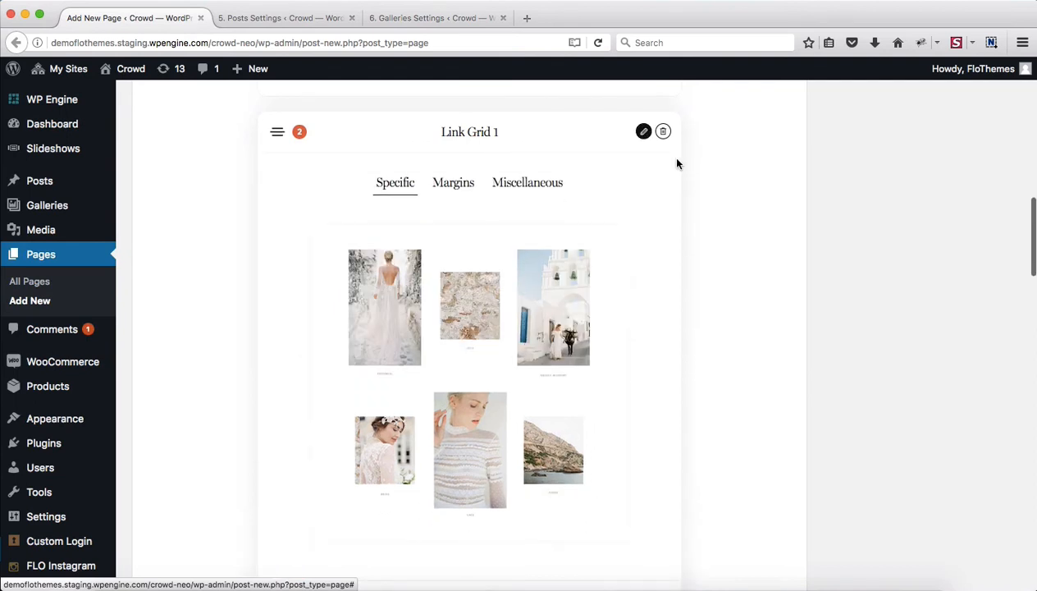
{"action": "scroll", "coordinate": [668, 156], "scroll_direction": "down", "scroll_amount": 4}
{"action": "scroll", "coordinate": [482, 277], "scroll_direction": "down", "scroll_amount": 3}
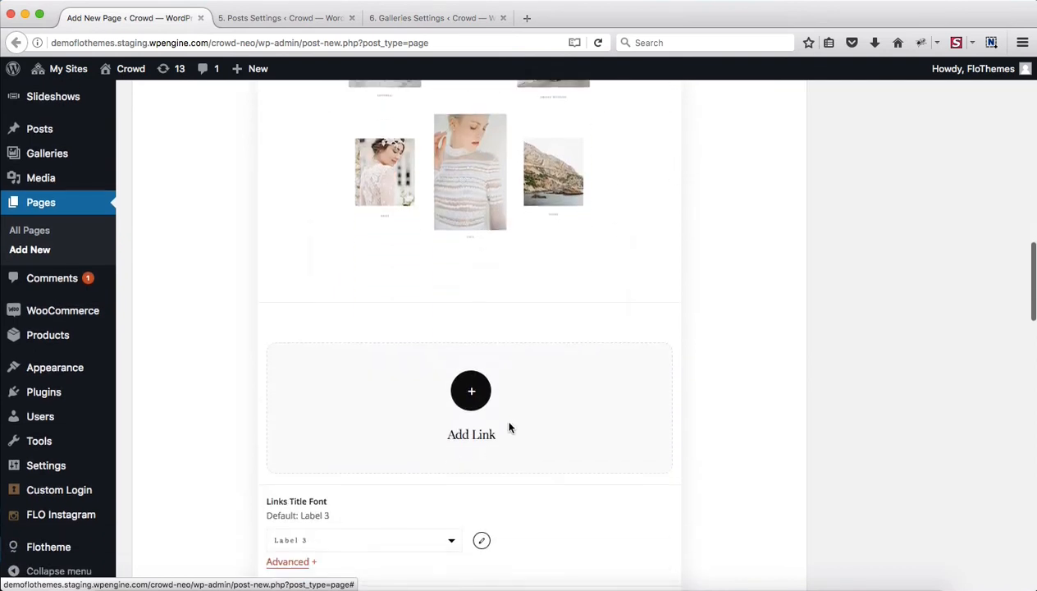
{"action": "left_click", "coordinate": [475, 394]}
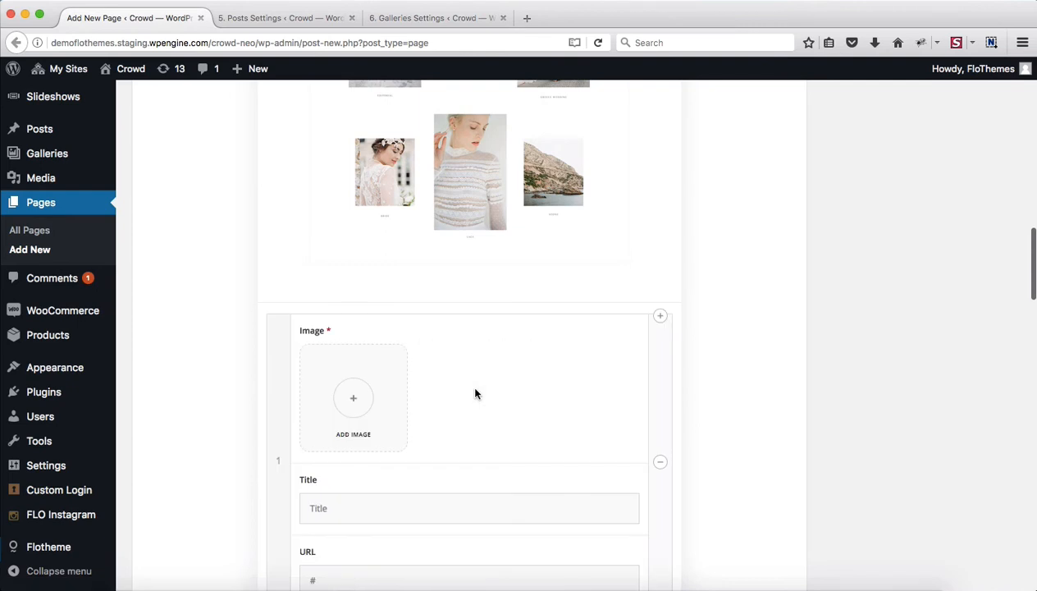
{"action": "scroll", "coordinate": [532, 353], "scroll_direction": "down", "scroll_amount": 2}
{"action": "scroll", "coordinate": [533, 354], "scroll_direction": "up", "scroll_amount": 2}
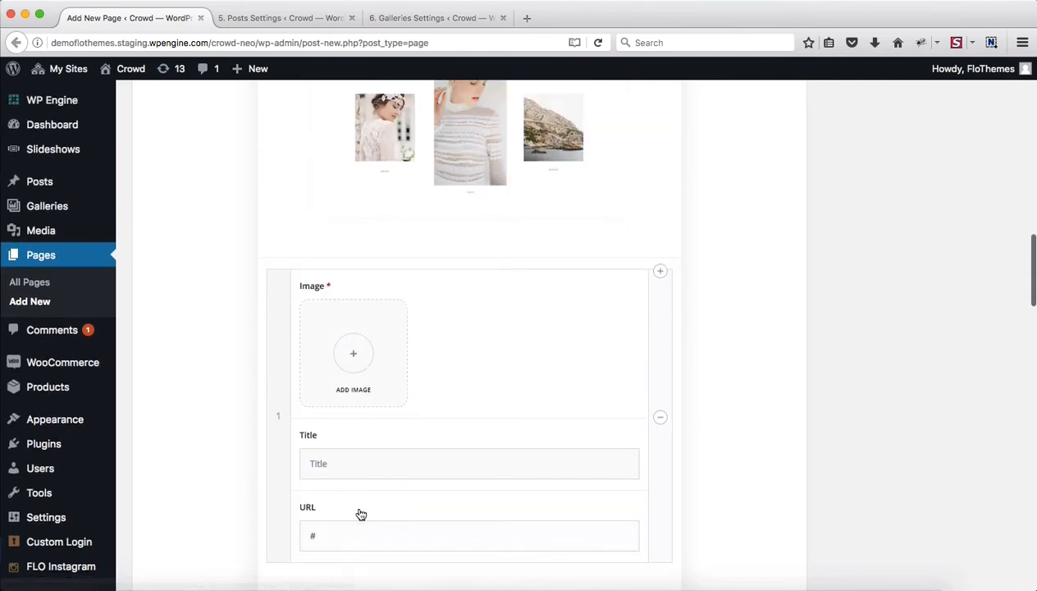
{"action": "scroll", "coordinate": [484, 440], "scroll_direction": "up", "scroll_amount": 5}
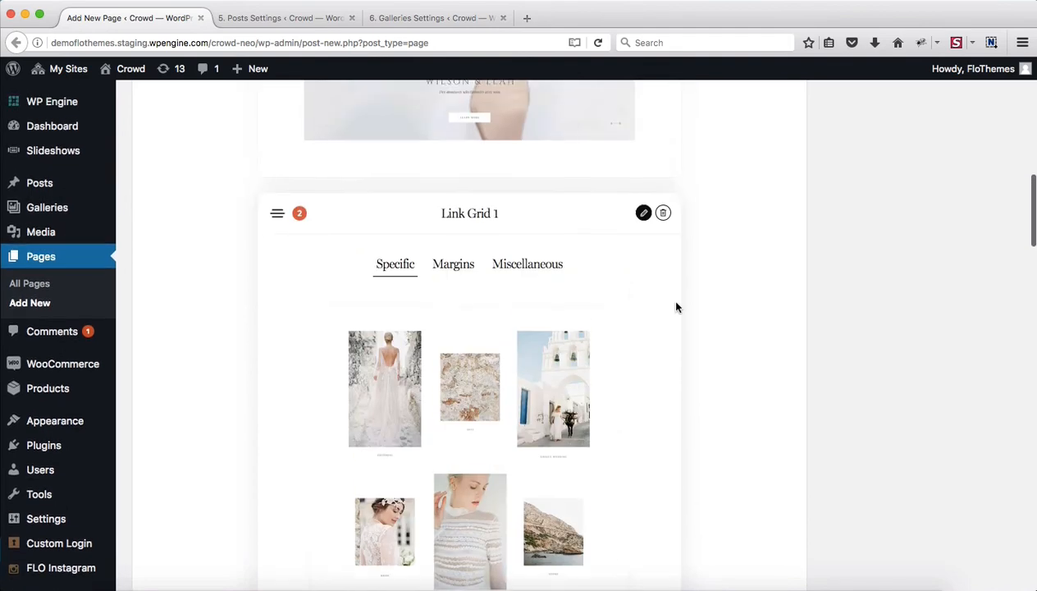
Step: Add a Listing block to the page from the block picker, above the Footer Placeholder
{"action": "scroll", "coordinate": [714, 206], "scroll_direction": "down", "scroll_amount": 8}
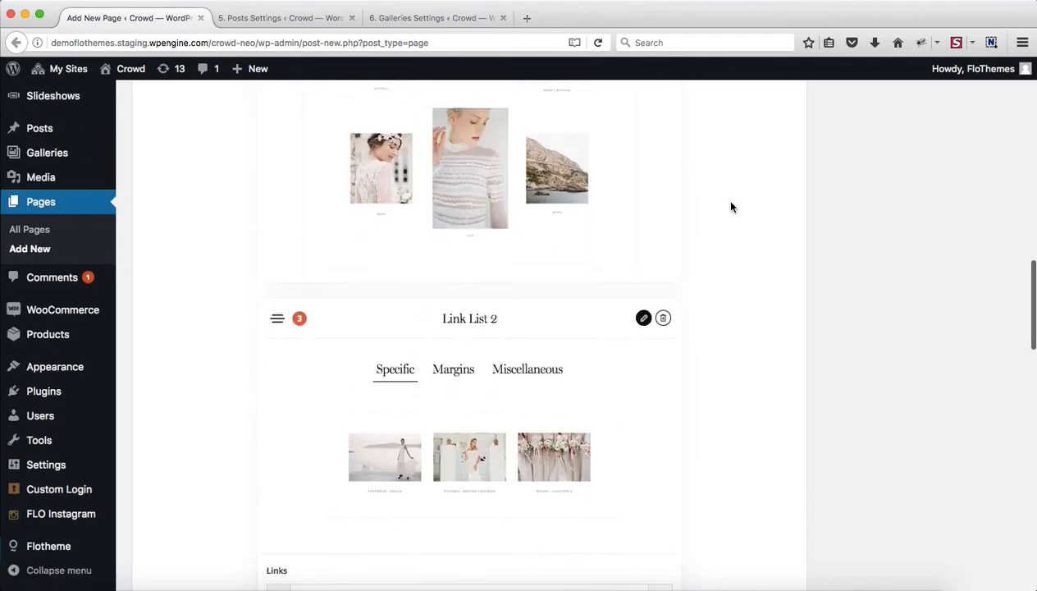
{"action": "scroll", "coordinate": [732, 217], "scroll_direction": "down", "scroll_amount": 5}
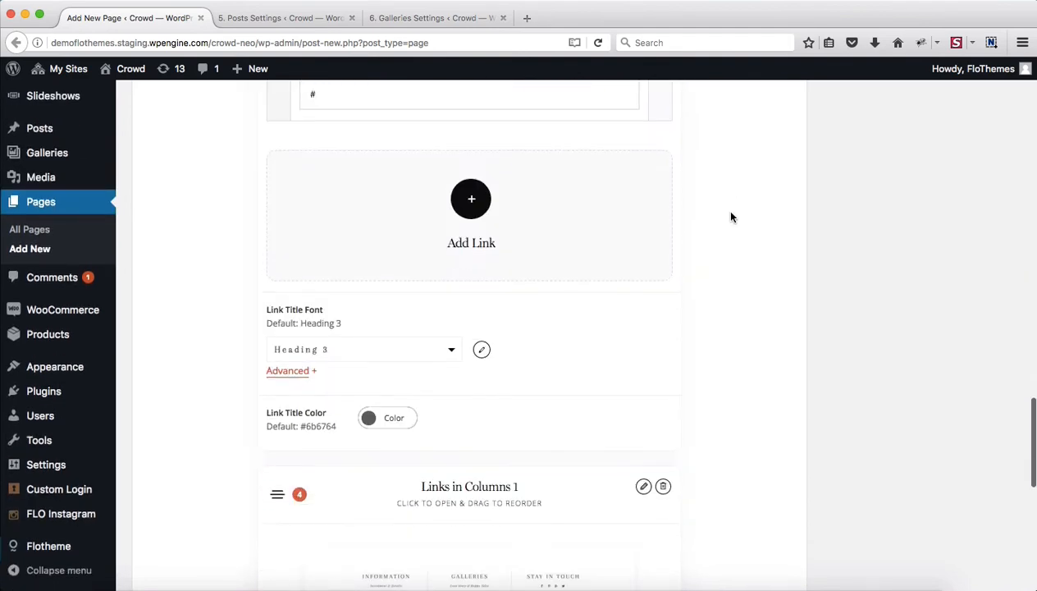
{"action": "scroll", "coordinate": [732, 217], "scroll_direction": "down", "scroll_amount": 4}
{"action": "scroll", "coordinate": [732, 217], "scroll_direction": "down", "scroll_amount": 4}
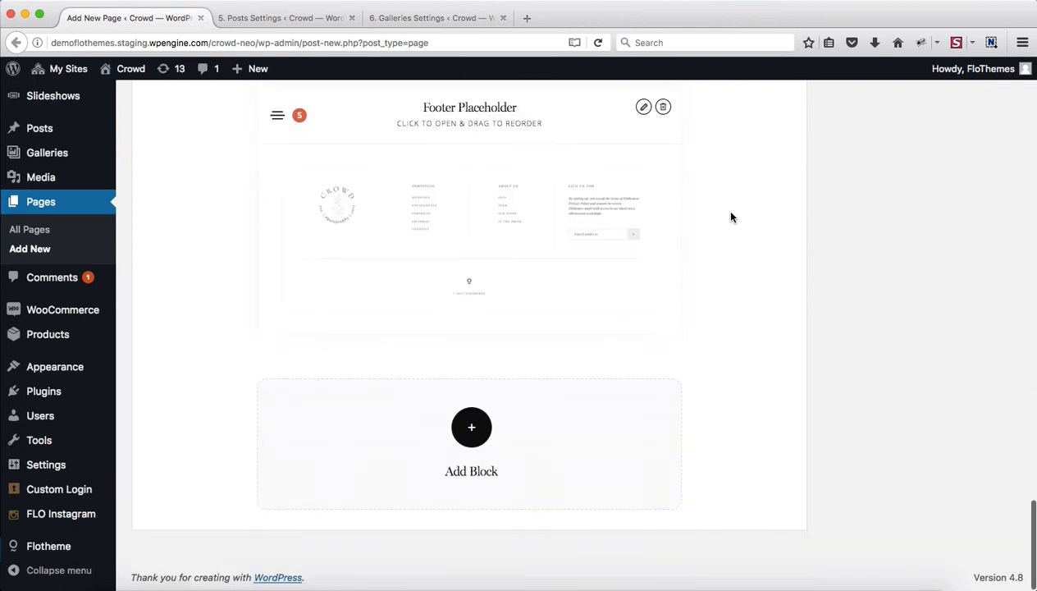
{"action": "left_click", "coordinate": [477, 429]}
{"action": "scroll", "coordinate": [485, 255], "scroll_direction": "down", "scroll_amount": 6}
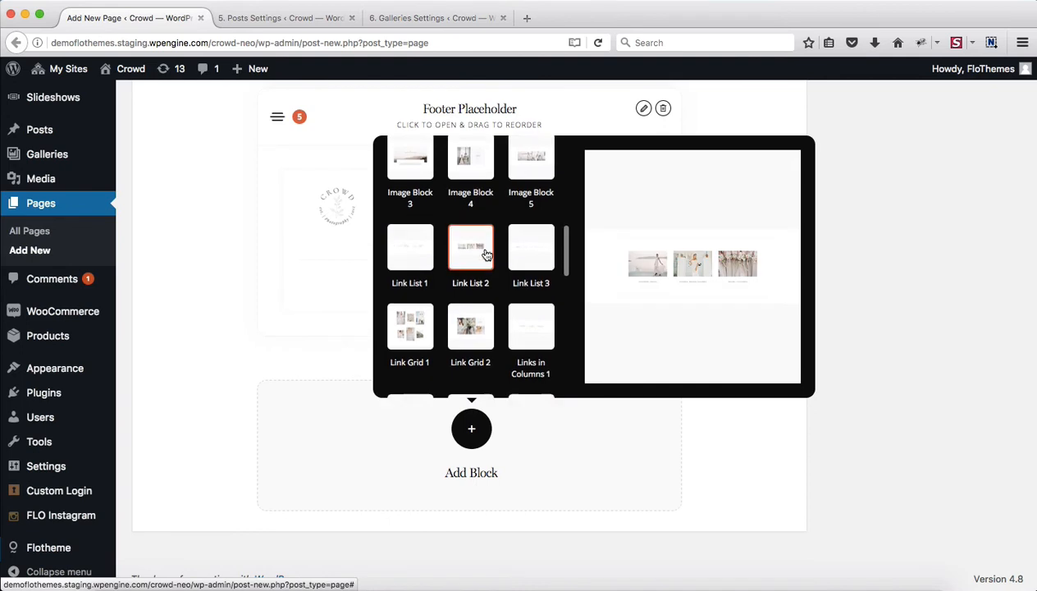
{"action": "scroll", "coordinate": [486, 255], "scroll_direction": "down", "scroll_amount": 3}
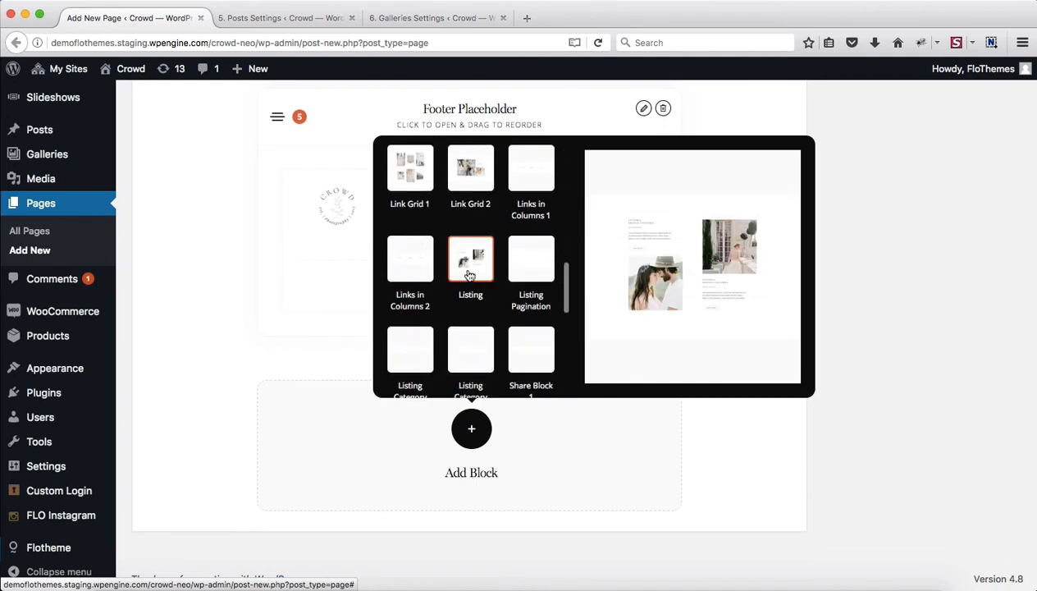
{"action": "left_click", "coordinate": [469, 274]}
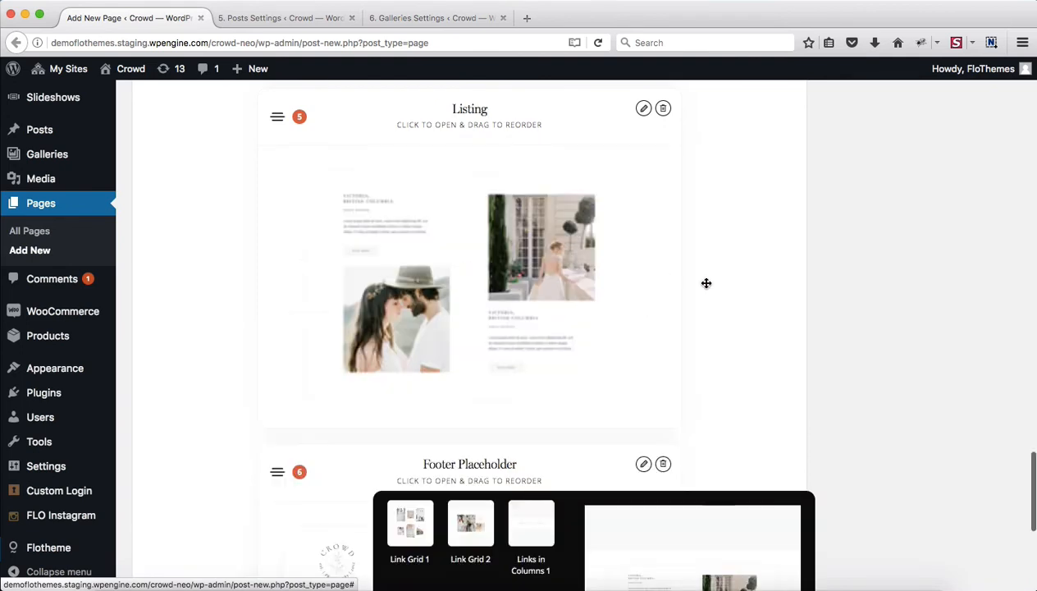
{"action": "left_click", "coordinate": [847, 289]}
Step: Open the Listing block for editing, keep Blog Post as the content to list and choose the EDITORIAL post category
{"action": "scroll", "coordinate": [847, 289], "scroll_direction": "down", "scroll_amount": 1}
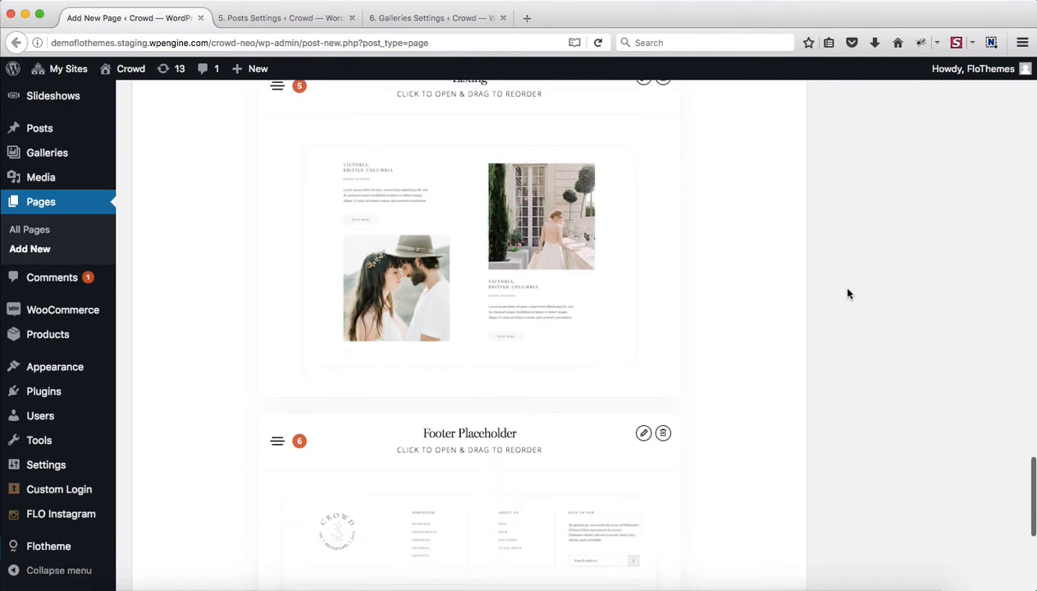
{"action": "scroll", "coordinate": [847, 293], "scroll_direction": "up", "scroll_amount": 3}
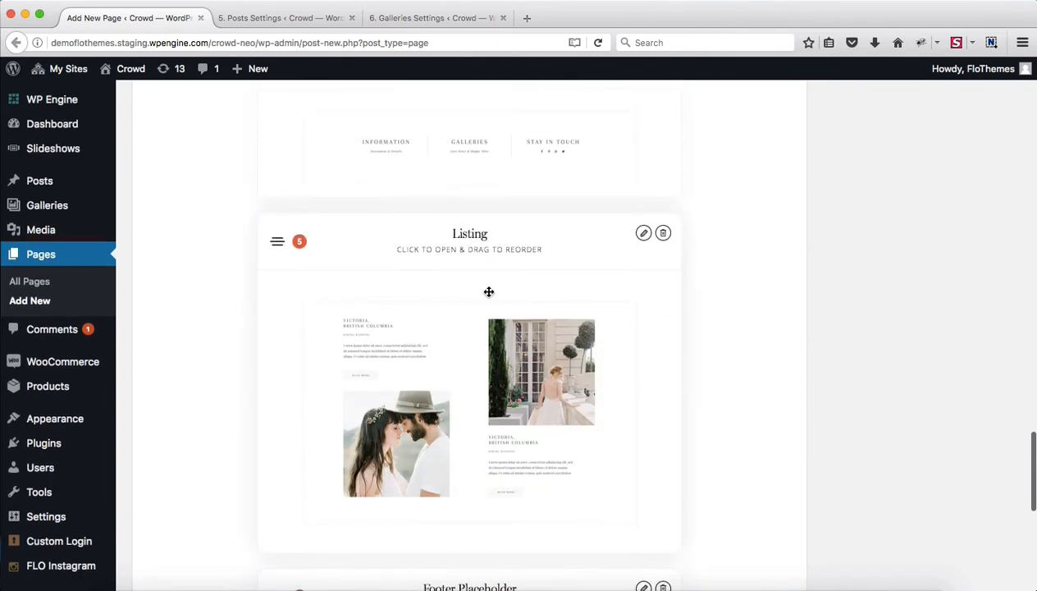
{"action": "left_click", "coordinate": [411, 249]}
{"action": "scroll", "coordinate": [739, 228], "scroll_direction": "down", "scroll_amount": 3}
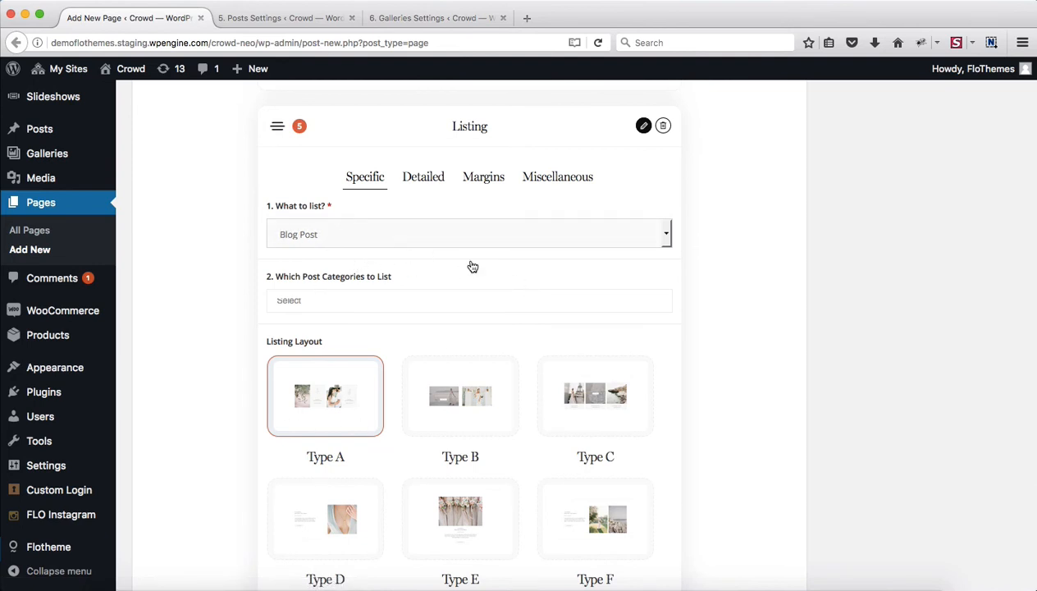
{"action": "left_click", "coordinate": [328, 237]}
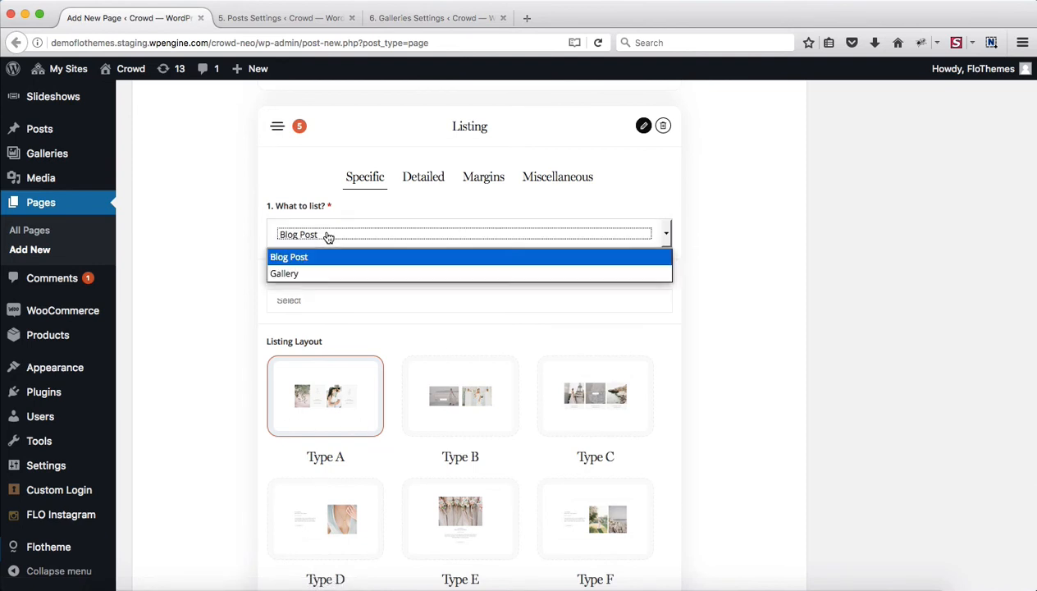
{"action": "left_click", "coordinate": [220, 276]}
{"action": "left_click", "coordinate": [314, 298]}
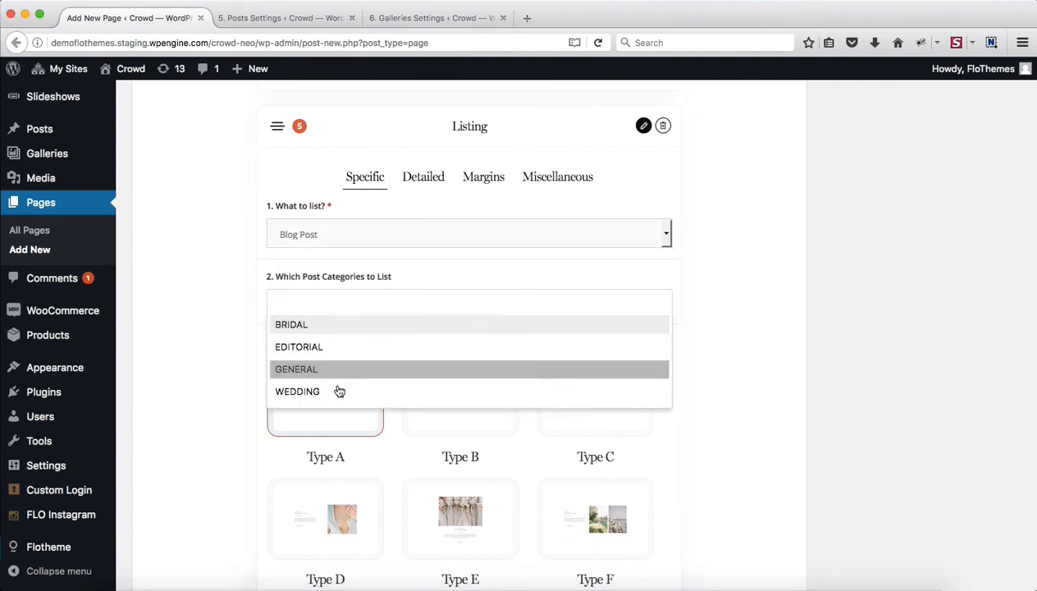
{"action": "left_click", "coordinate": [322, 349]}
Step: Review the listing layouts Type A to Type G and how the Type A layout relates to the Listing block's Detailed settings
{"action": "scroll", "coordinate": [375, 320], "scroll_direction": "down", "scroll_amount": 2}
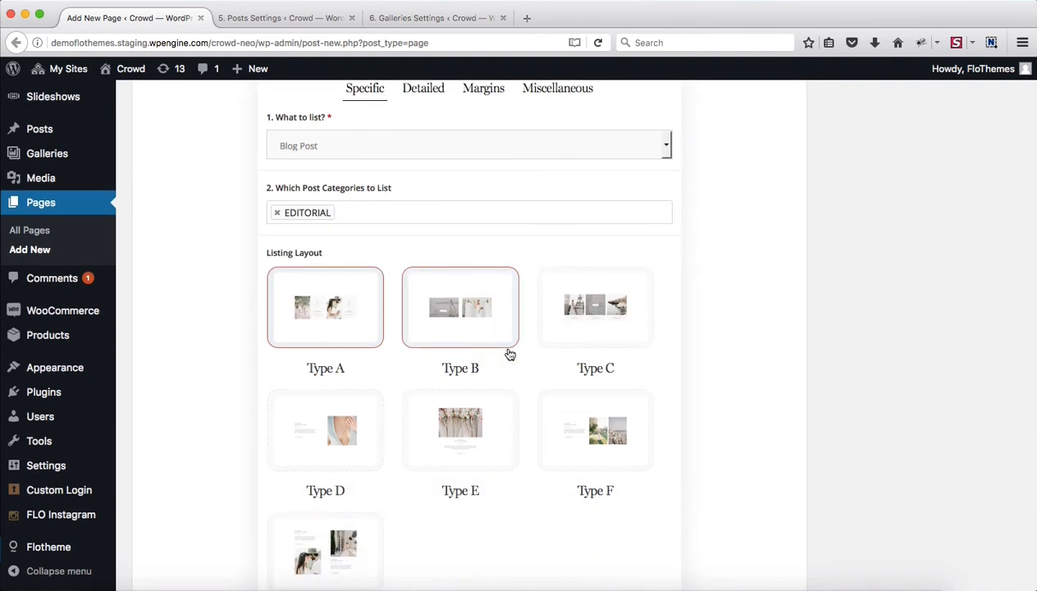
{"action": "scroll", "coordinate": [507, 352], "scroll_direction": "down", "scroll_amount": 5}
{"action": "scroll", "coordinate": [506, 349], "scroll_direction": "up", "scroll_amount": 5}
{"action": "scroll", "coordinate": [509, 352], "scroll_direction": "down", "scroll_amount": 2}
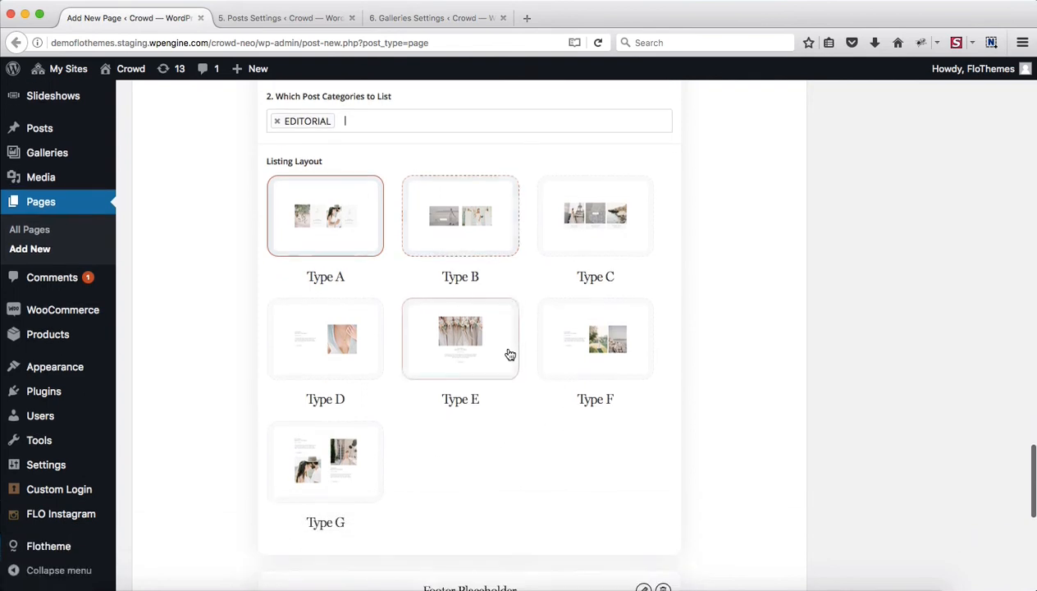
{"action": "scroll", "coordinate": [510, 353], "scroll_direction": "up", "scroll_amount": 4}
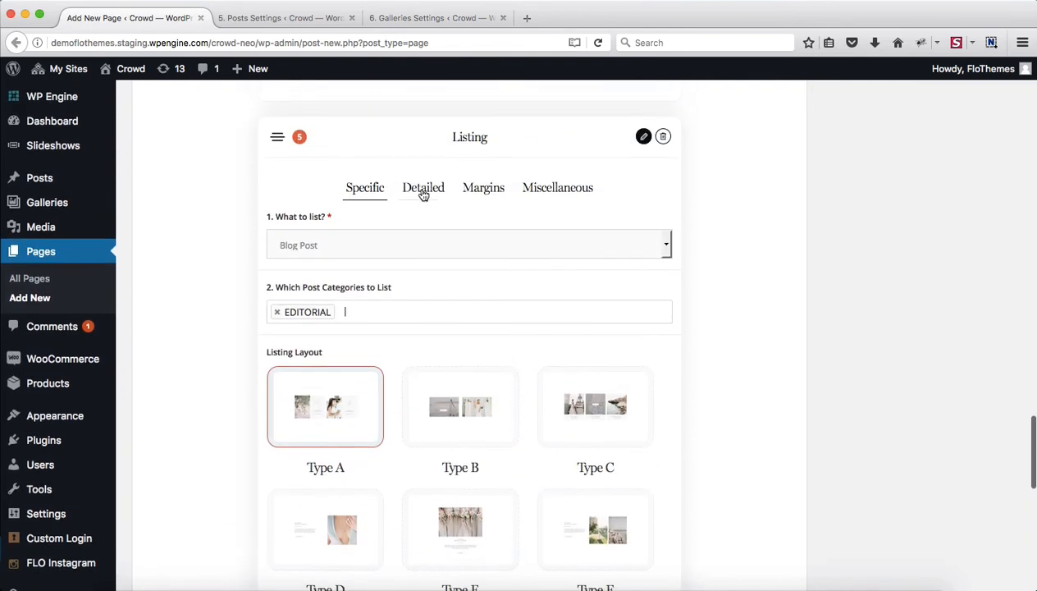
{"action": "left_click", "coordinate": [423, 191]}
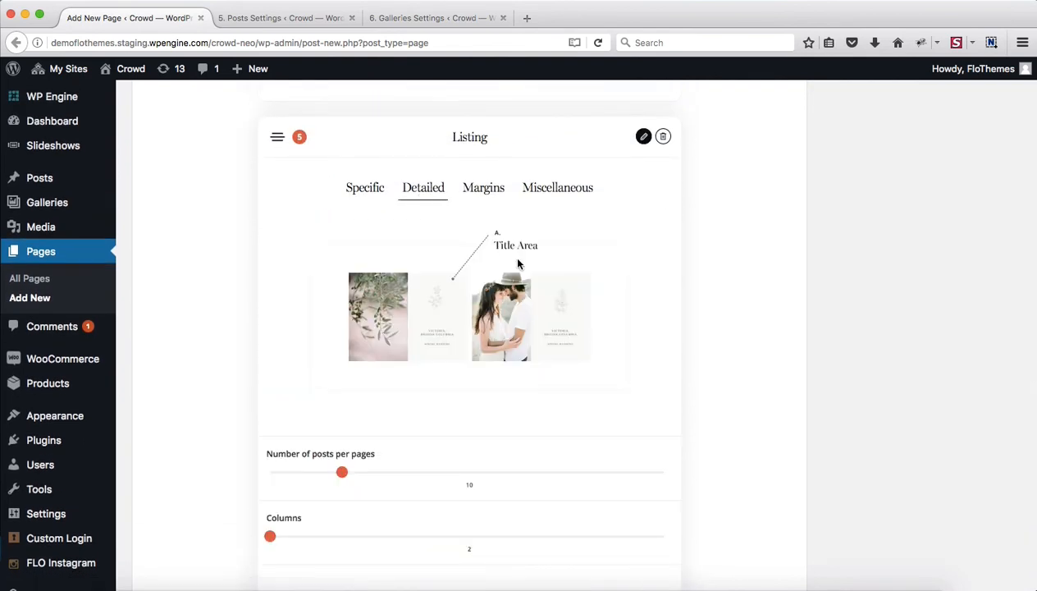
{"action": "scroll", "coordinate": [517, 263], "scroll_direction": "down", "scroll_amount": 1}
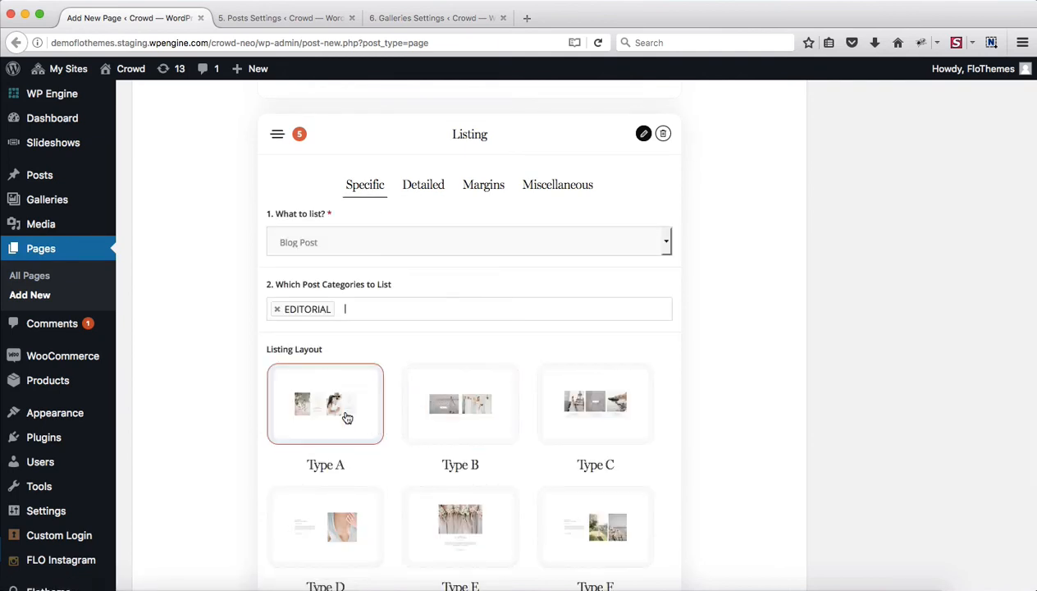
Step: Examine the Listing block's Detailed settings, from posts per page and columns to the title area's colors, fonts and category display
{"action": "left_click", "coordinate": [421, 187]}
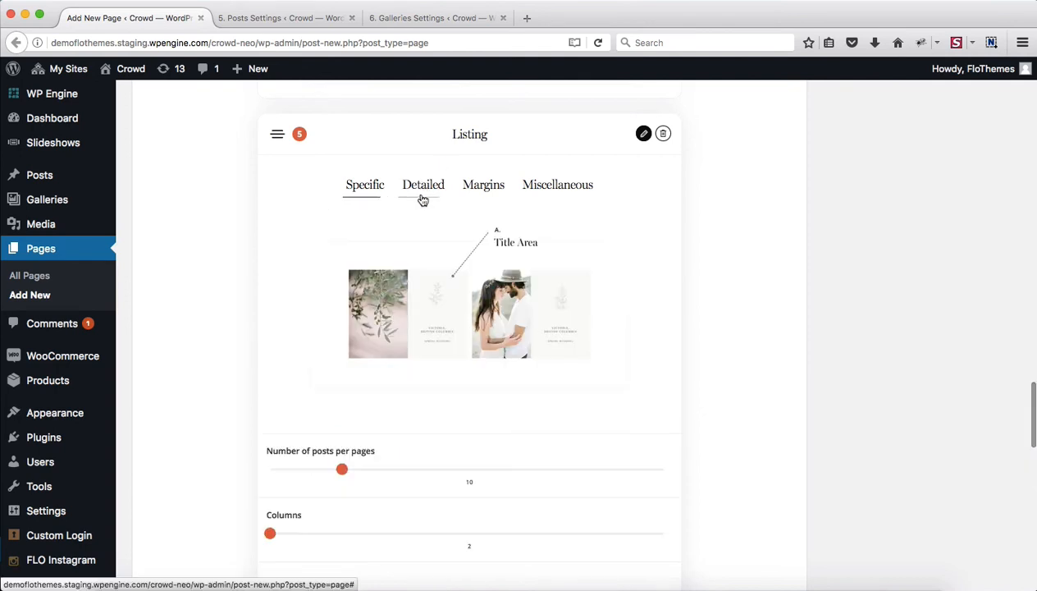
{"action": "scroll", "coordinate": [463, 197], "scroll_direction": "down", "scroll_amount": 3}
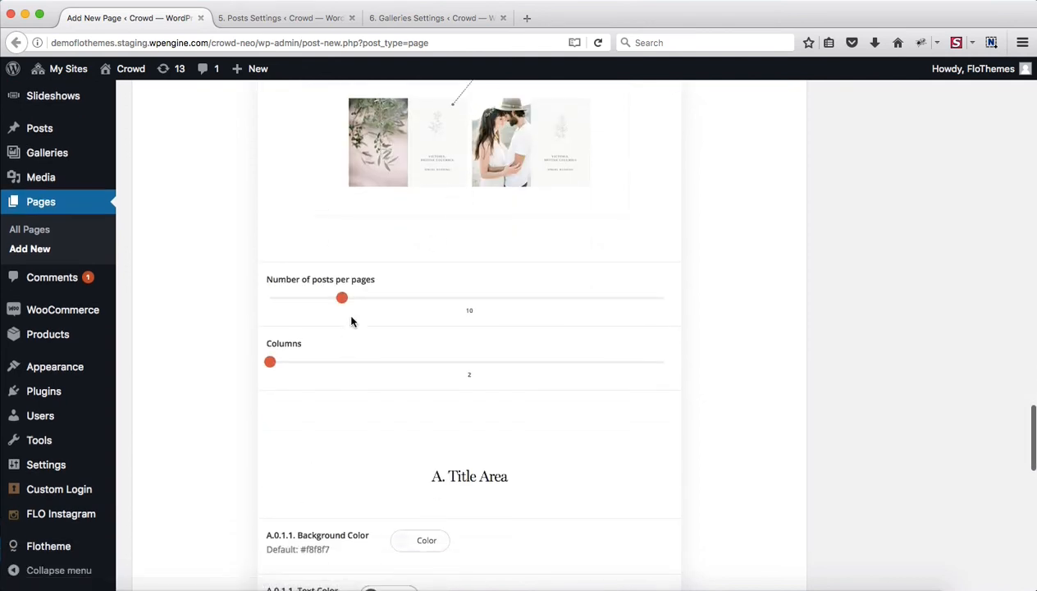
{"action": "scroll", "coordinate": [363, 308], "scroll_direction": "down", "scroll_amount": 2}
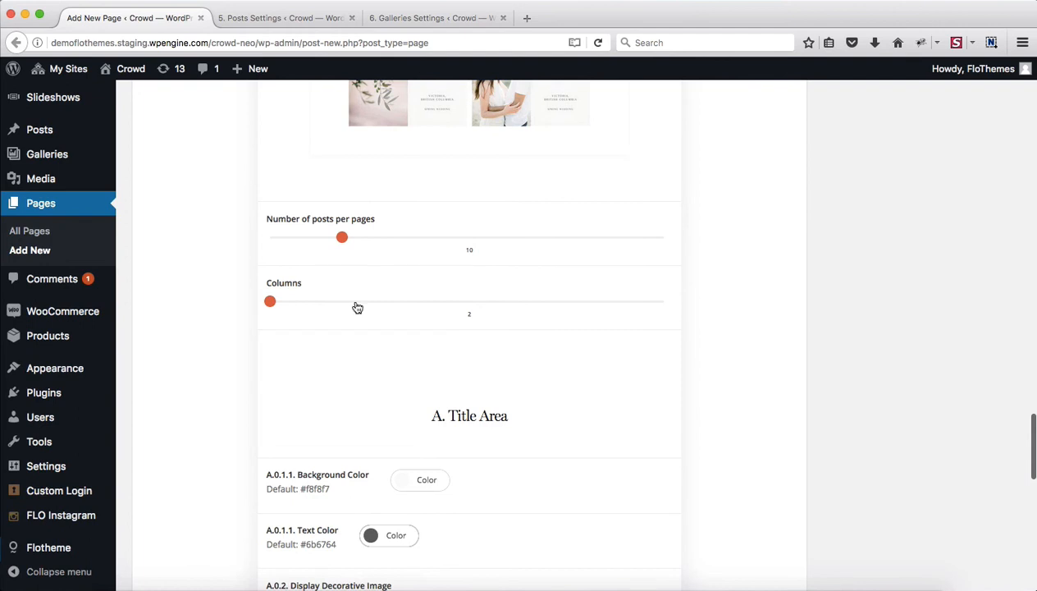
{"action": "scroll", "coordinate": [358, 308], "scroll_direction": "down", "scroll_amount": 5}
{"action": "scroll", "coordinate": [569, 229], "scroll_direction": "down", "scroll_amount": 2}
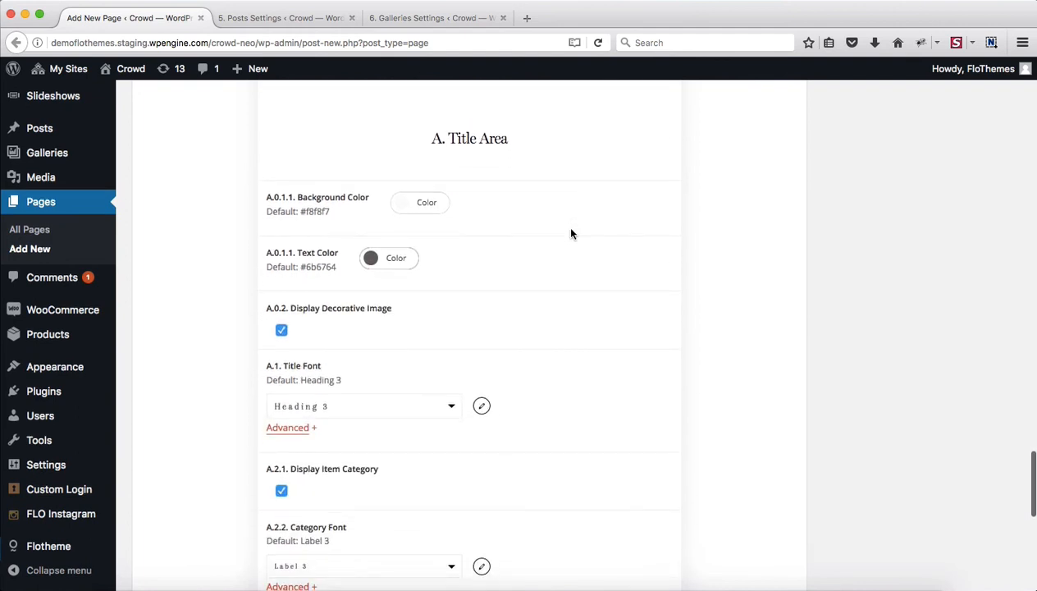
{"action": "scroll", "coordinate": [467, 293], "scroll_direction": "down", "scroll_amount": 3}
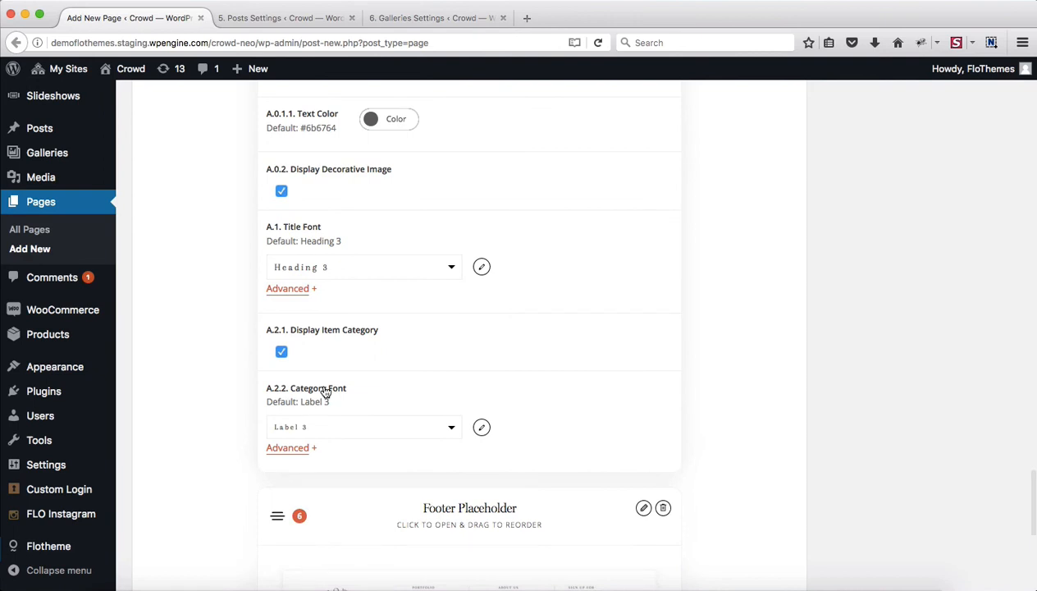
Step: Review the page's block layout from the Listing block back up to the Slideshow block at its start
{"action": "scroll", "coordinate": [326, 391], "scroll_direction": "up", "scroll_amount": 10}
{"action": "scroll", "coordinate": [325, 391], "scroll_direction": "up", "scroll_amount": 5}
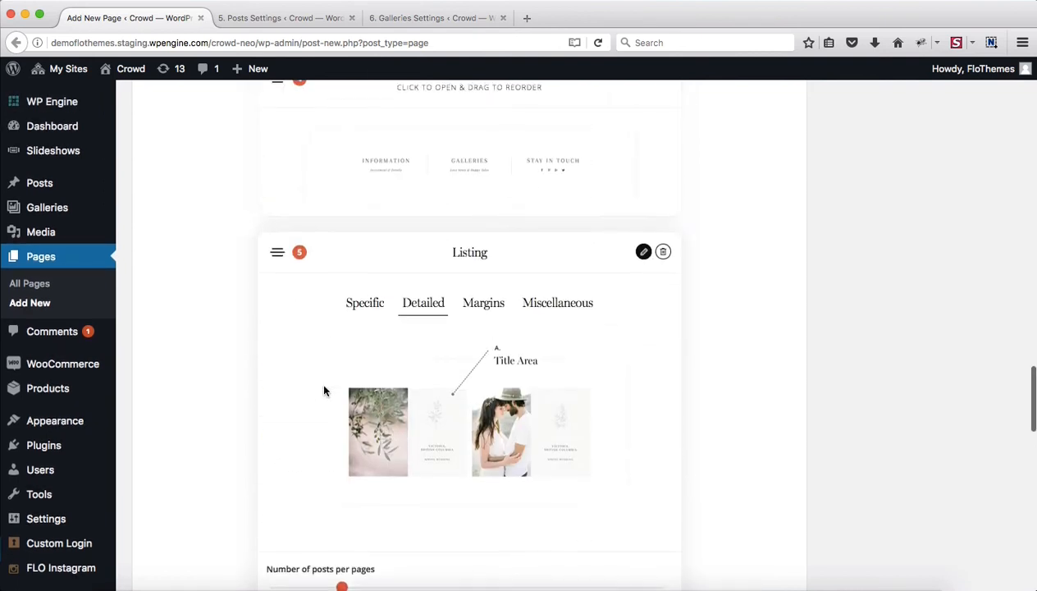
{"action": "scroll", "coordinate": [324, 391], "scroll_direction": "up", "scroll_amount": 8}
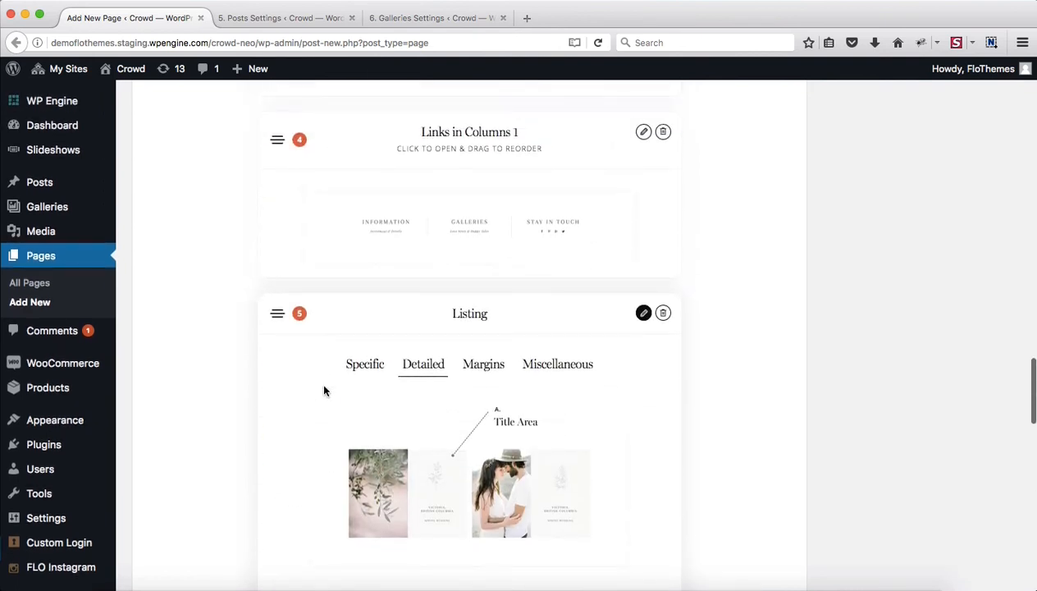
{"action": "scroll", "coordinate": [323, 390], "scroll_direction": "up", "scroll_amount": 11}
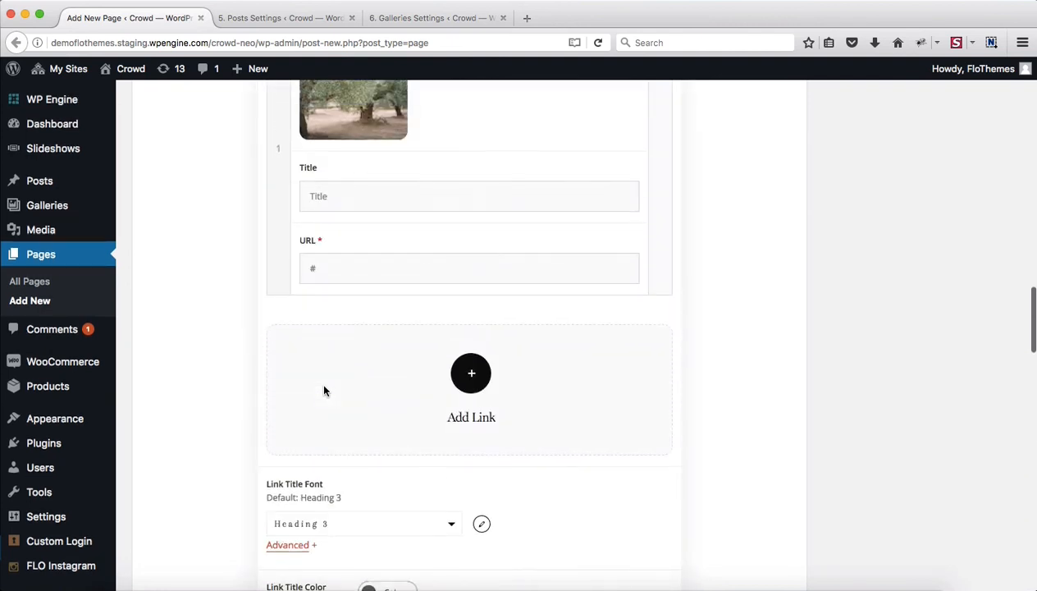
{"action": "scroll", "coordinate": [324, 389], "scroll_direction": "up", "scroll_amount": 15}
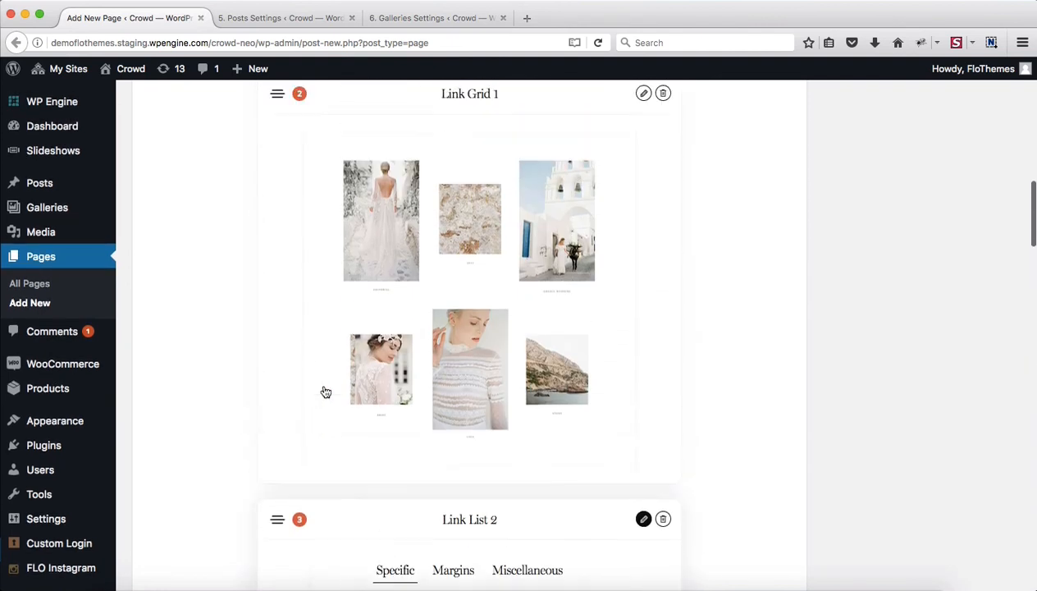
{"action": "scroll", "coordinate": [324, 387], "scroll_direction": "up", "scroll_amount": 2}
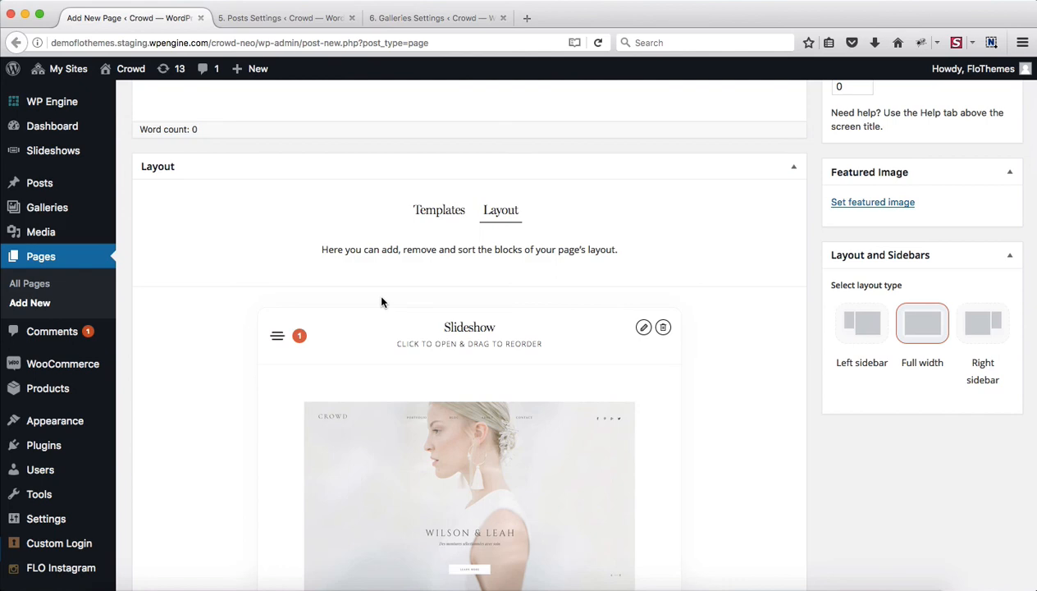
Step: Collapse the expanded settings of the Link List 2 block in the page layout
{"action": "scroll", "coordinate": [382, 302], "scroll_direction": "down", "scroll_amount": 15}
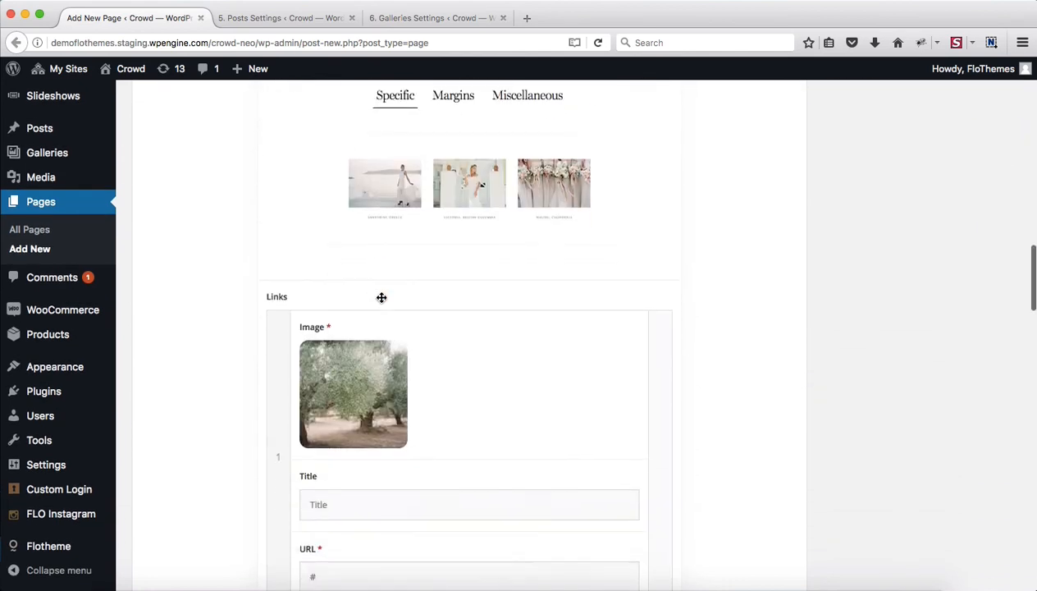
{"action": "scroll", "coordinate": [382, 292], "scroll_direction": "up", "scroll_amount": 4}
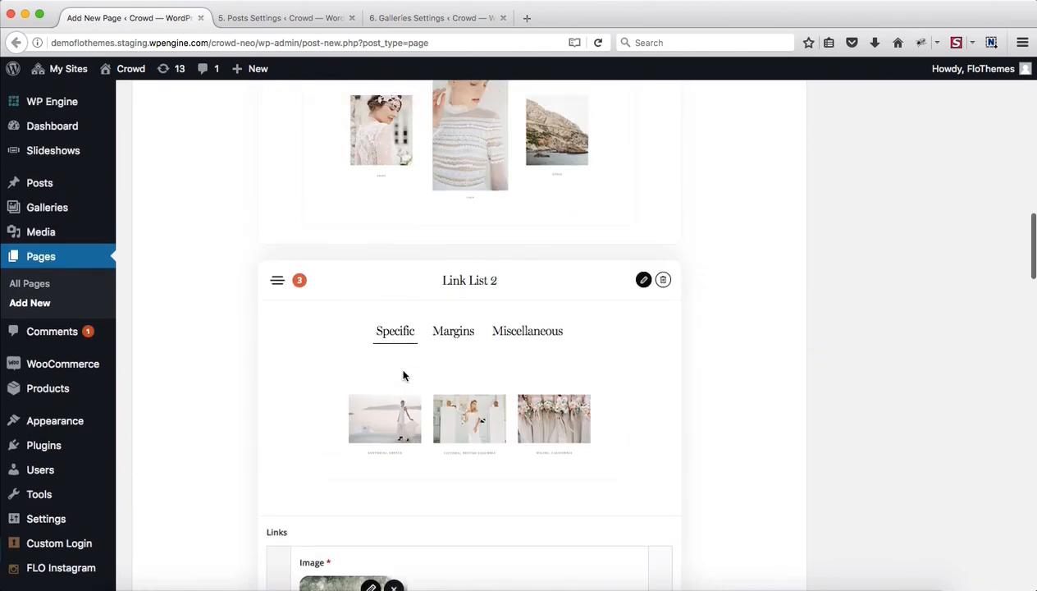
{"action": "left_click", "coordinate": [376, 283]}
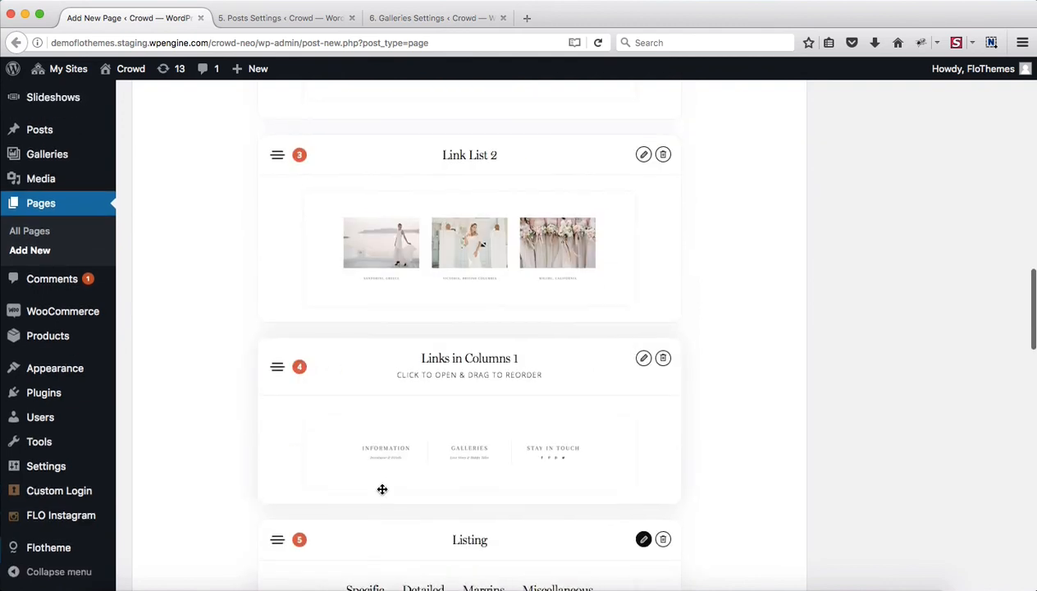
{"action": "scroll", "coordinate": [381, 486], "scroll_direction": "down", "scroll_amount": 3}
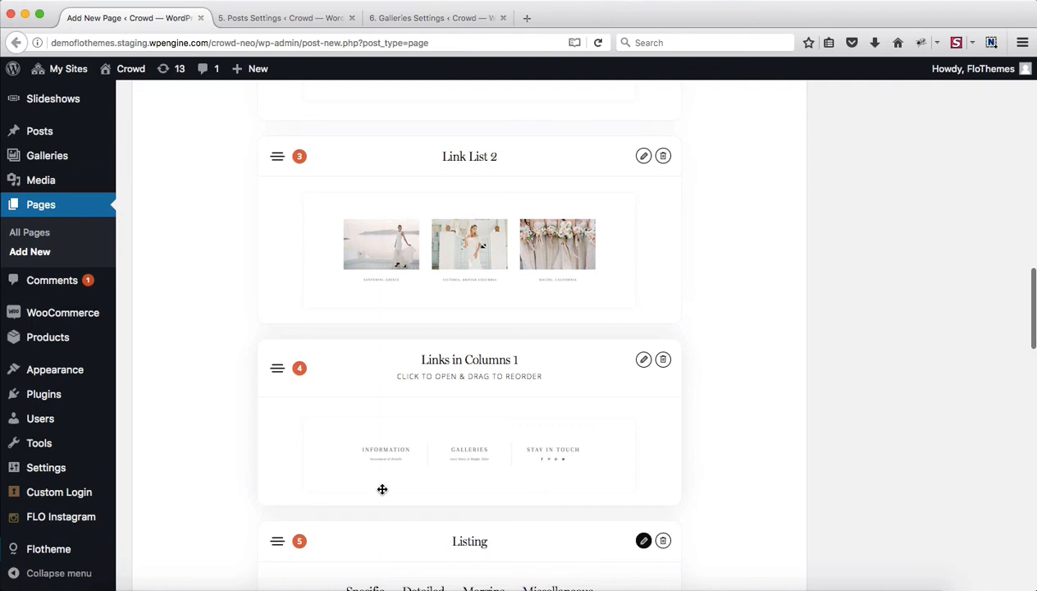
{"action": "scroll", "coordinate": [536, 259], "scroll_direction": "up", "scroll_amount": 5}
Step: Browse the blocks available to add, from WordPress Title to Link List 3, without adding any, and return to the page's title area
{"action": "scroll", "coordinate": [535, 259], "scroll_direction": "down", "scroll_amount": 15}
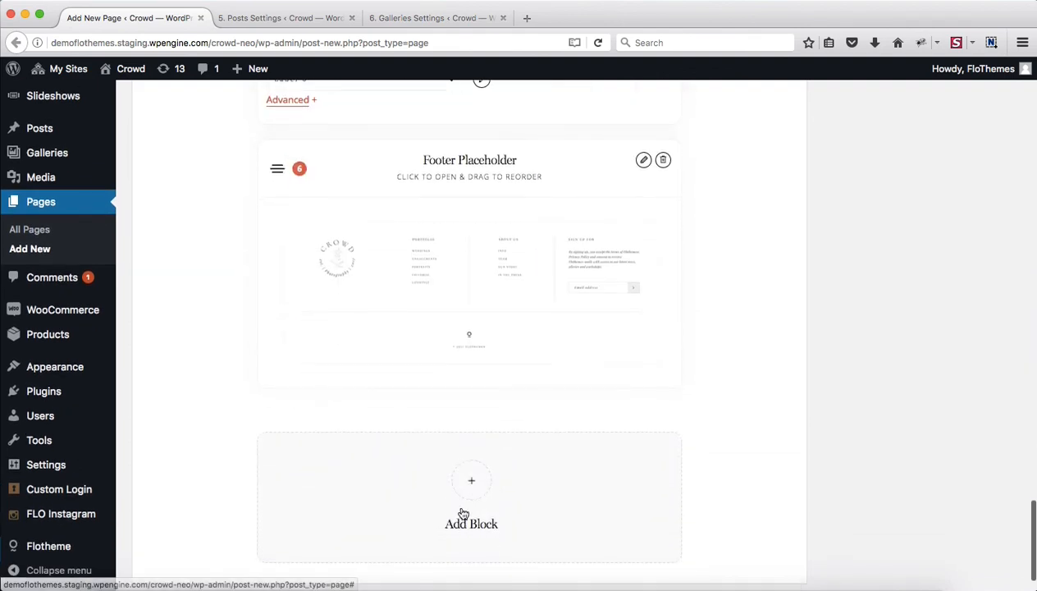
{"action": "left_click", "coordinate": [473, 488]}
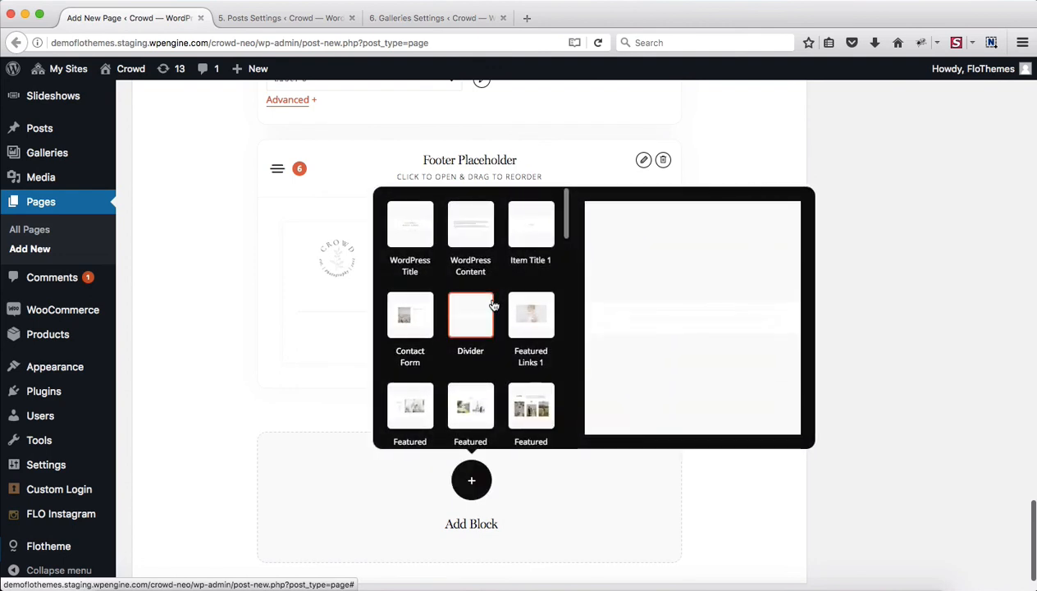
{"action": "scroll", "coordinate": [493, 301], "scroll_direction": "down", "scroll_amount": 3}
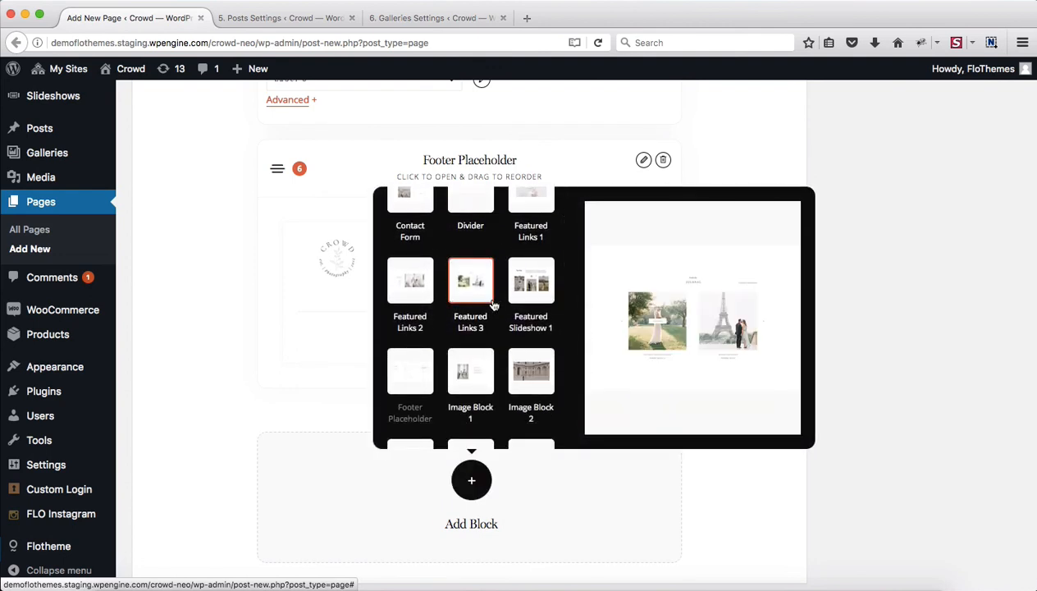
{"action": "scroll", "coordinate": [493, 304], "scroll_direction": "down", "scroll_amount": 2}
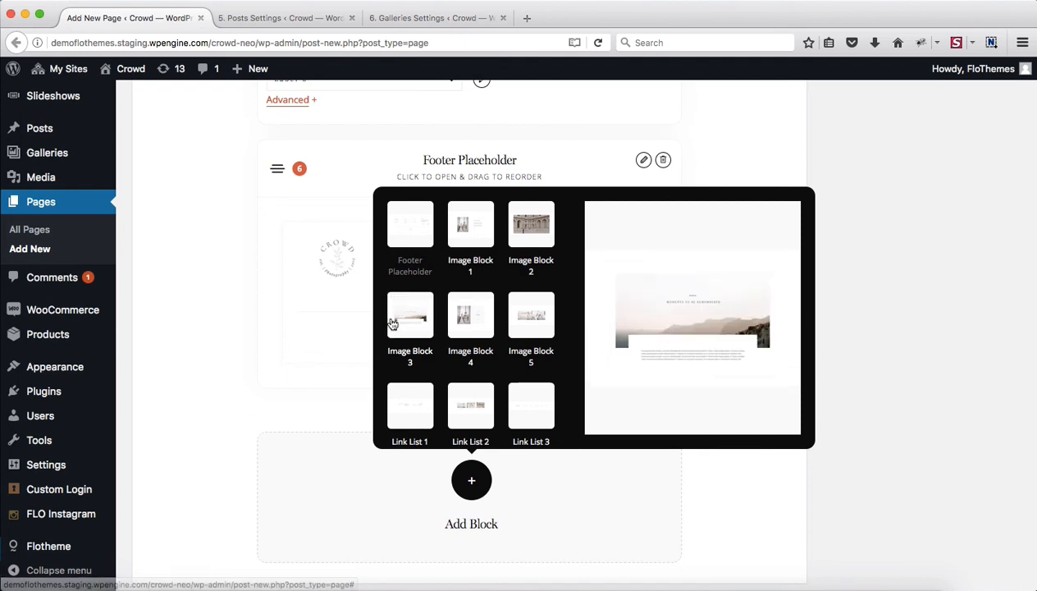
{"action": "scroll", "coordinate": [329, 343], "scroll_direction": "up", "scroll_amount": 5}
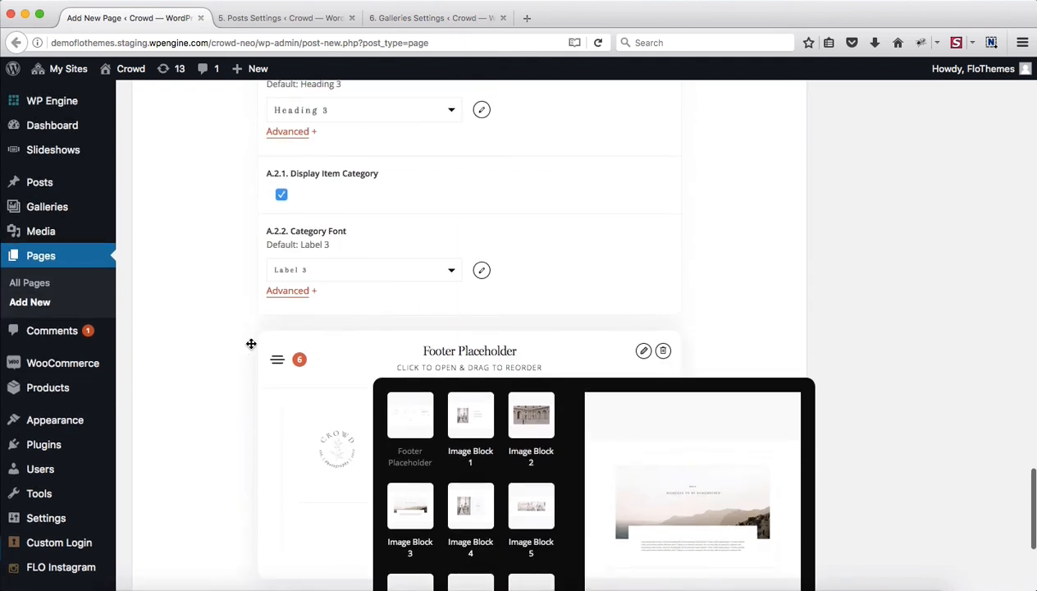
{"action": "left_click", "coordinate": [296, 269]}
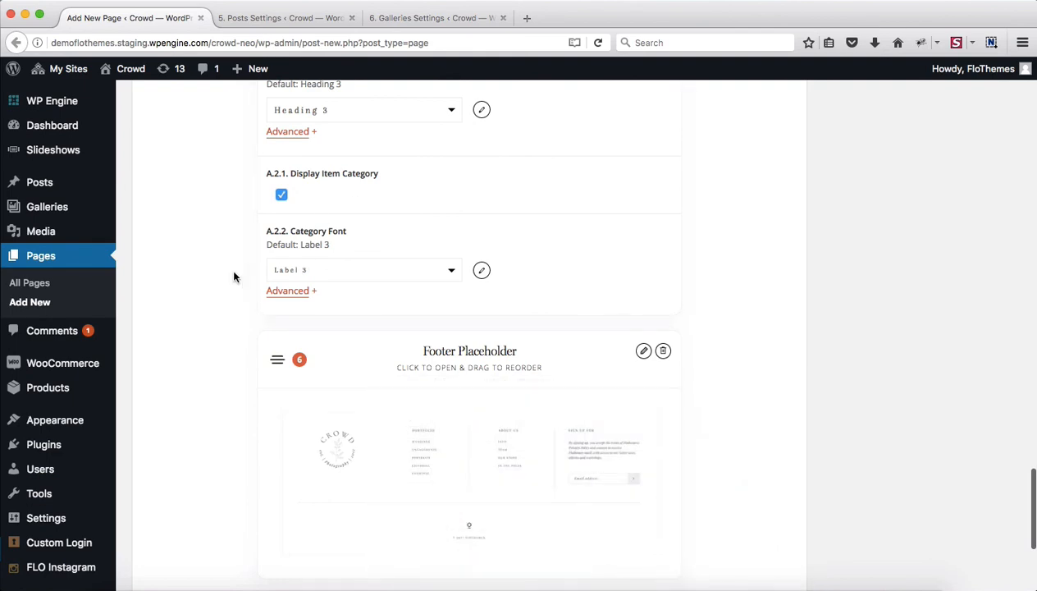
{"action": "scroll", "coordinate": [234, 277], "scroll_direction": "up", "scroll_amount": 20}
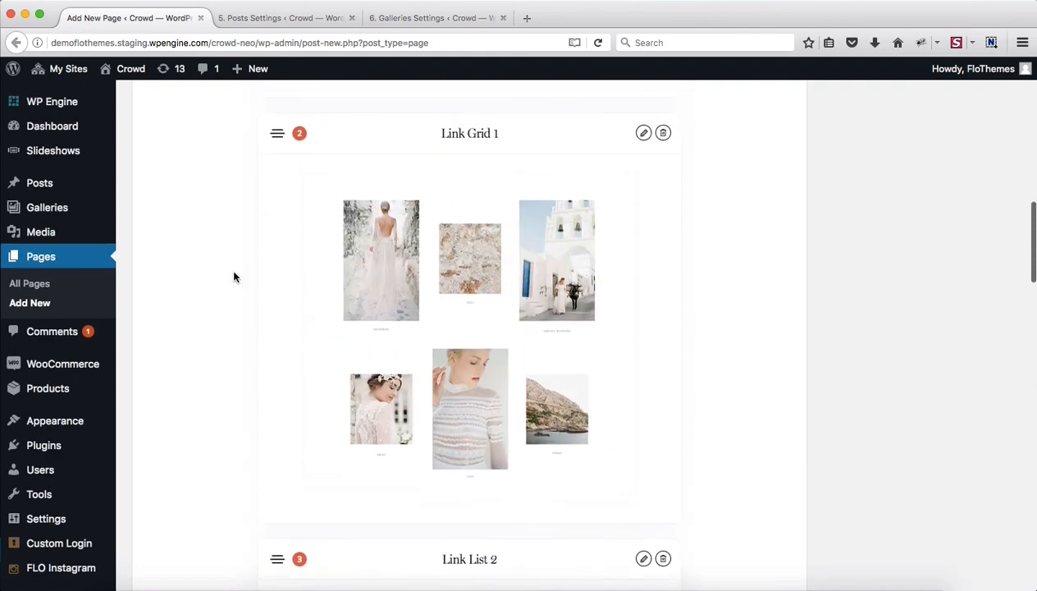
{"action": "scroll", "coordinate": [233, 277], "scroll_direction": "up", "scroll_amount": 10}
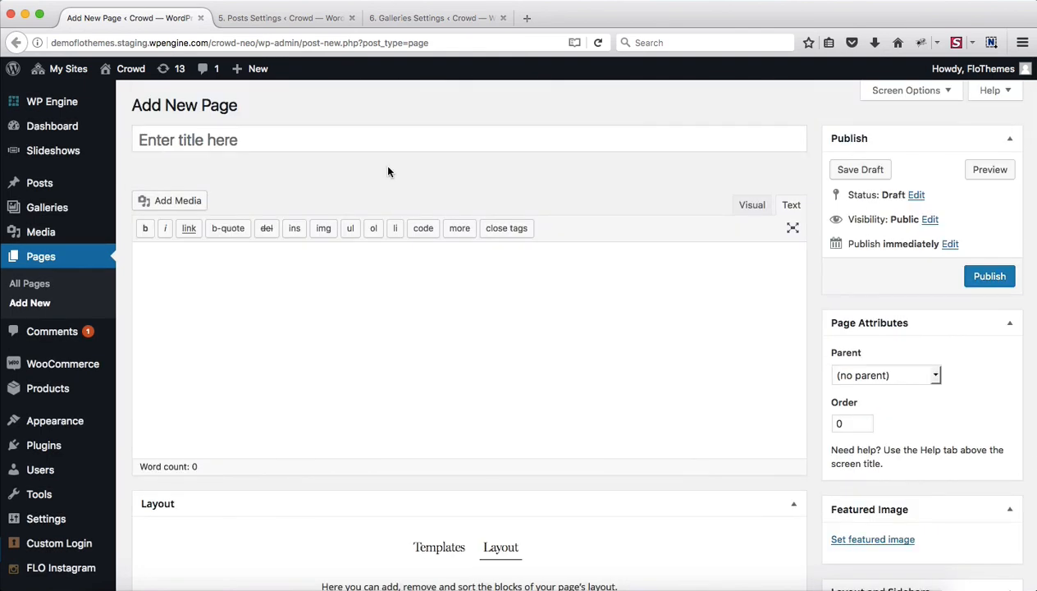